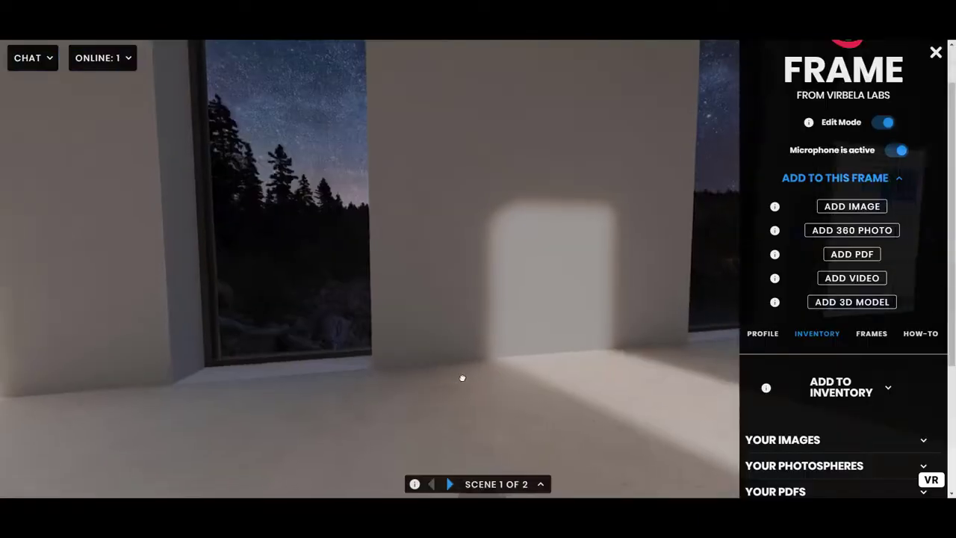
pyautogui.moveTo(461, 378); pyautogui.dragTo(443, 376)
pyautogui.press('w')
pyautogui.press('a')
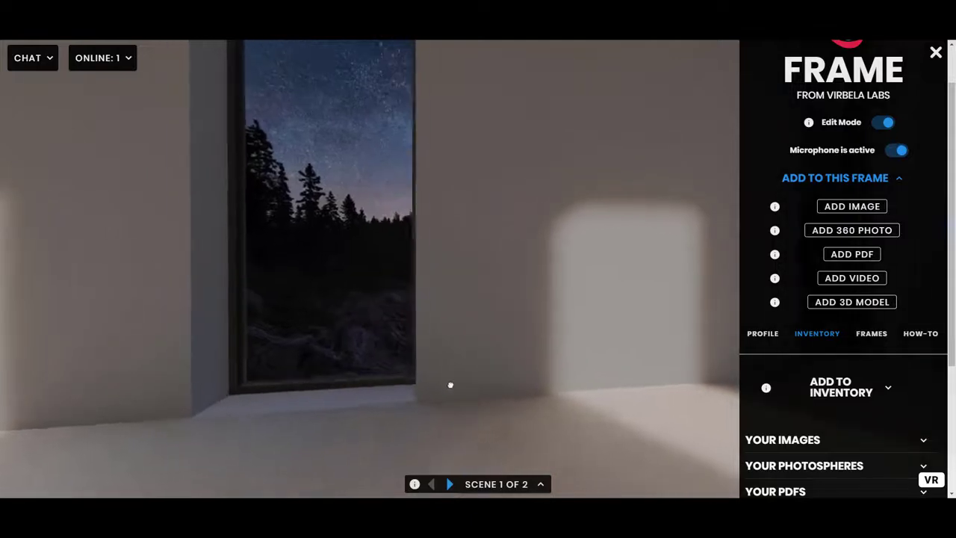
pyautogui.moveTo(472, 426); pyautogui.dragTo(608, 358)
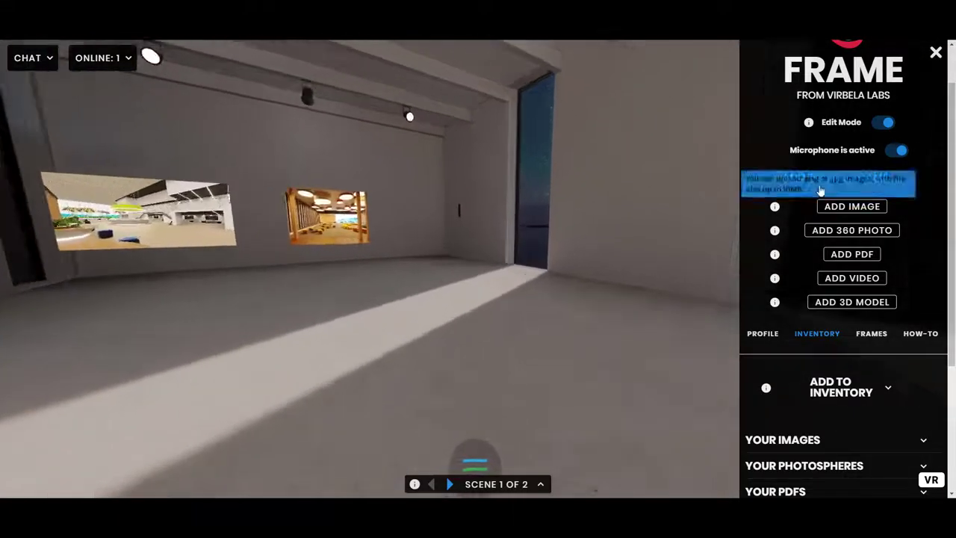
pyautogui.click(820, 186)
pyautogui.click(827, 263)
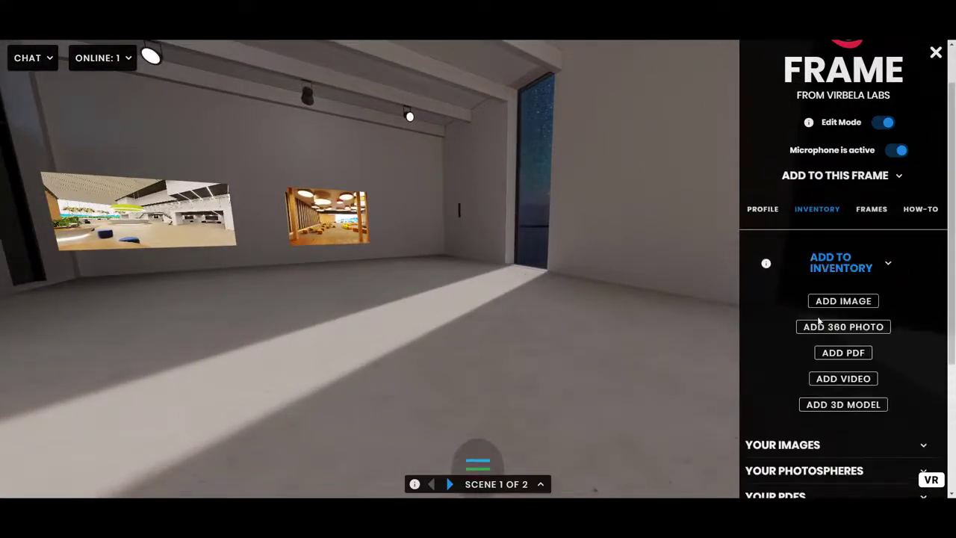
pyautogui.click(831, 265)
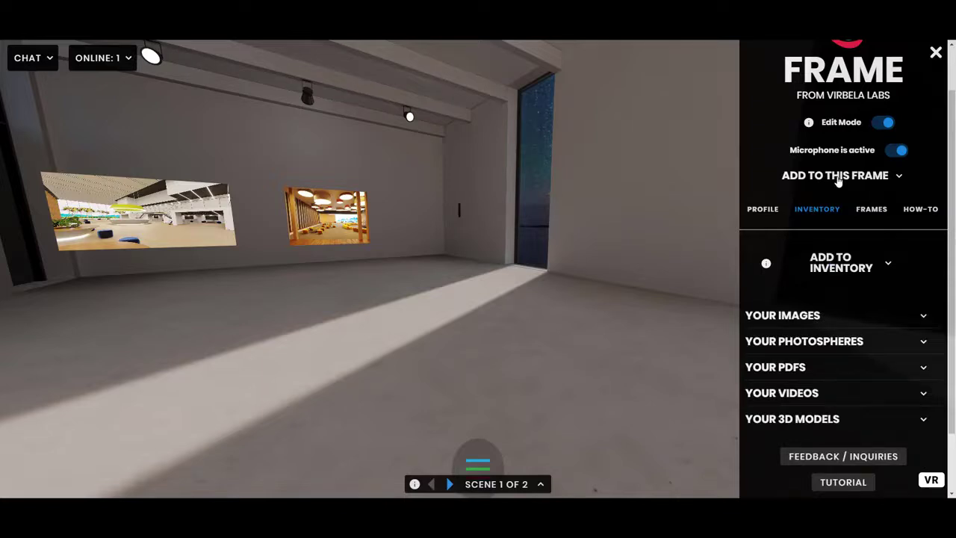
pyautogui.click(831, 266)
pyautogui.click(831, 267)
# Browse the library for adding a 3D model to this frame, and log in to Sketchfab by approving the authorization request
pyautogui.click(818, 175)
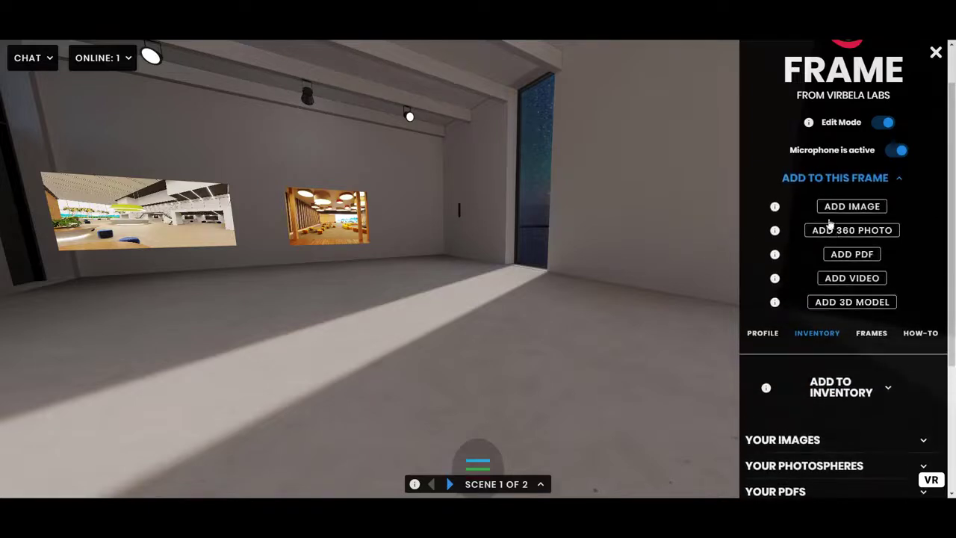
pyautogui.scroll(-1, 833, 236)
pyautogui.click(842, 235)
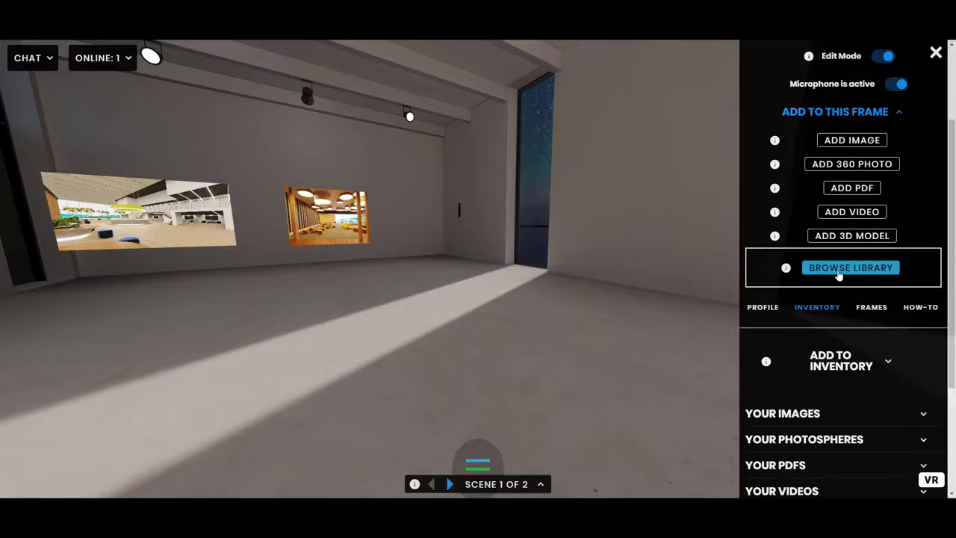
pyautogui.click(840, 274)
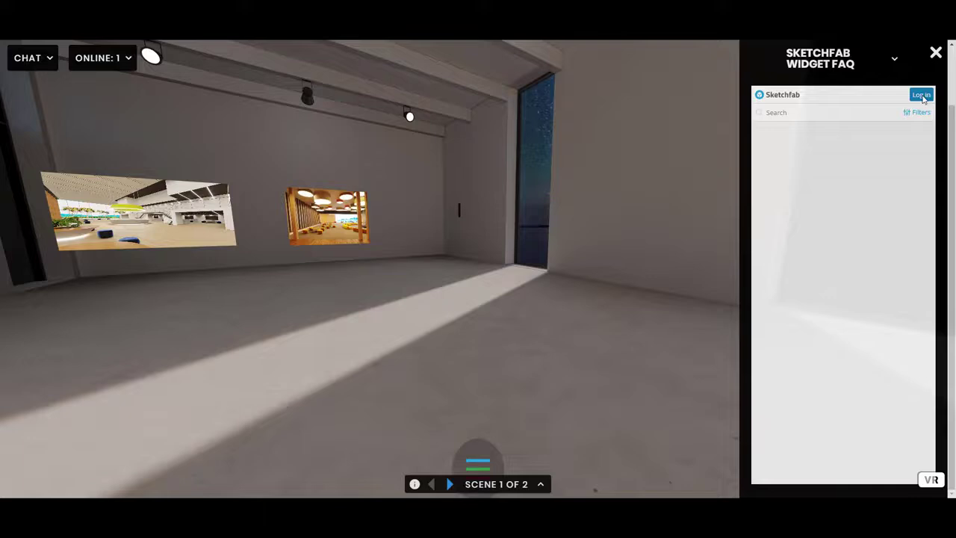
pyautogui.click(921, 95)
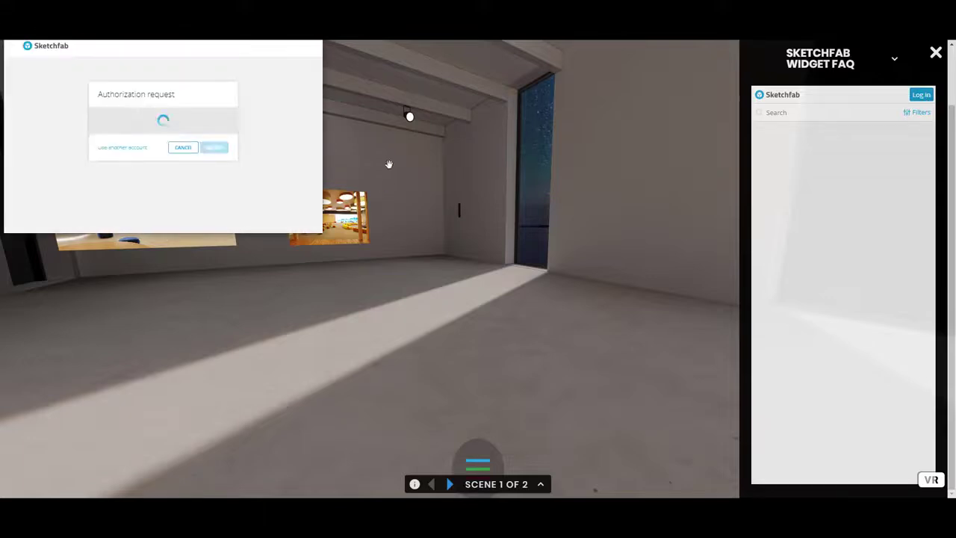
pyautogui.click(212, 179)
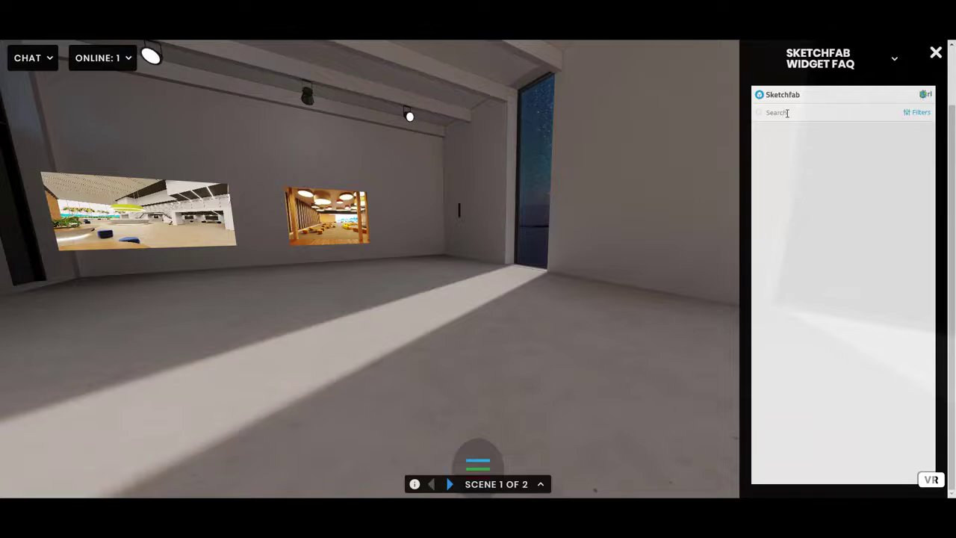
# Search the Sketchfab library for "tree" and import the Stylized Tree model into the frame
pyautogui.click(787, 113)
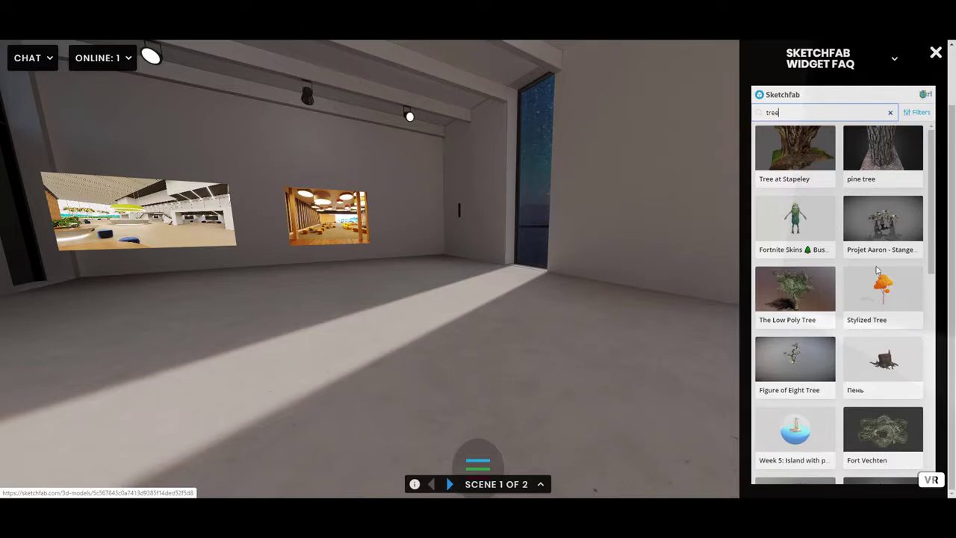
pyautogui.scroll(-2, 878, 271)
pyautogui.moveTo(491, 352); pyautogui.dragTo(448, 363)
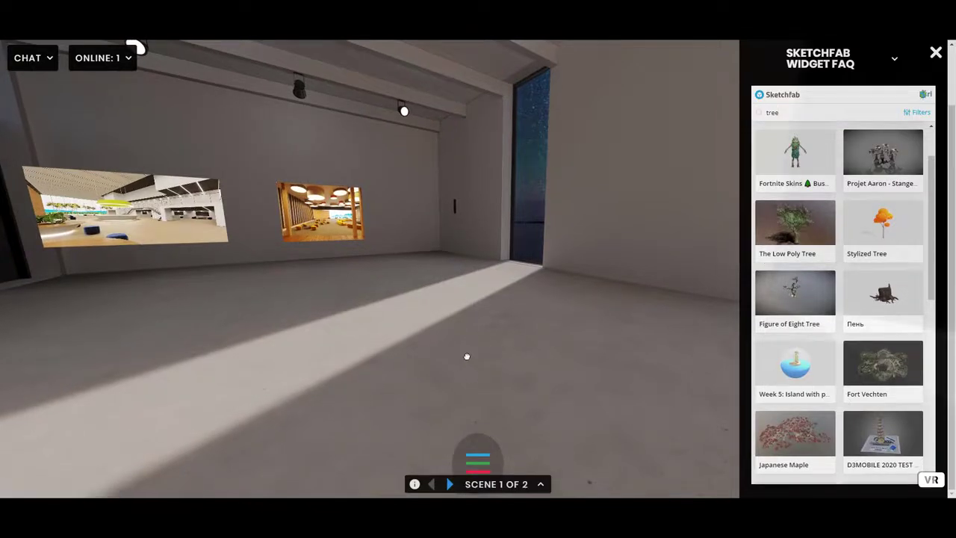
pyautogui.moveTo(473, 354); pyautogui.dragTo(466, 356)
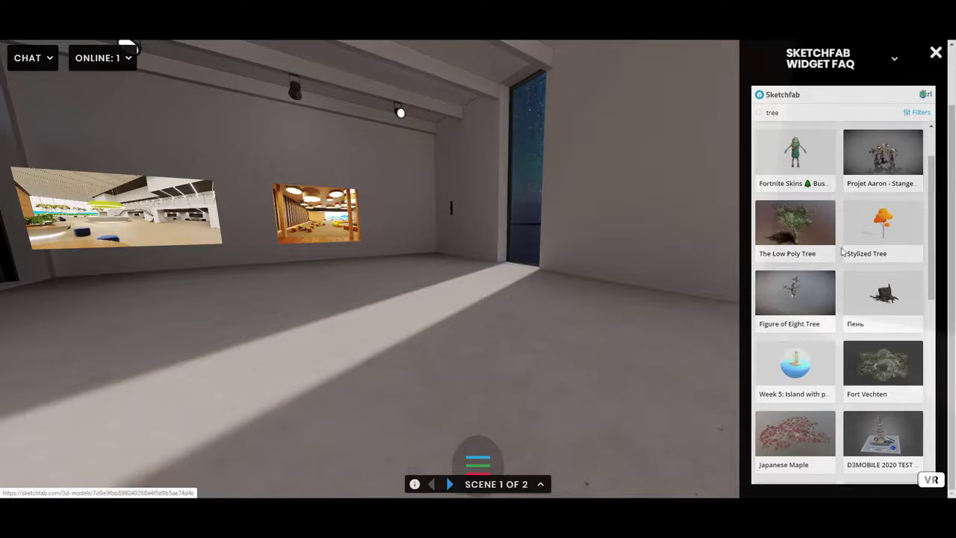
pyautogui.moveTo(578, 319)
pyautogui.mouseDown()
pyautogui.moveTo(554, 319)
pyautogui.moveTo(696, 319)
pyautogui.mouseUp()
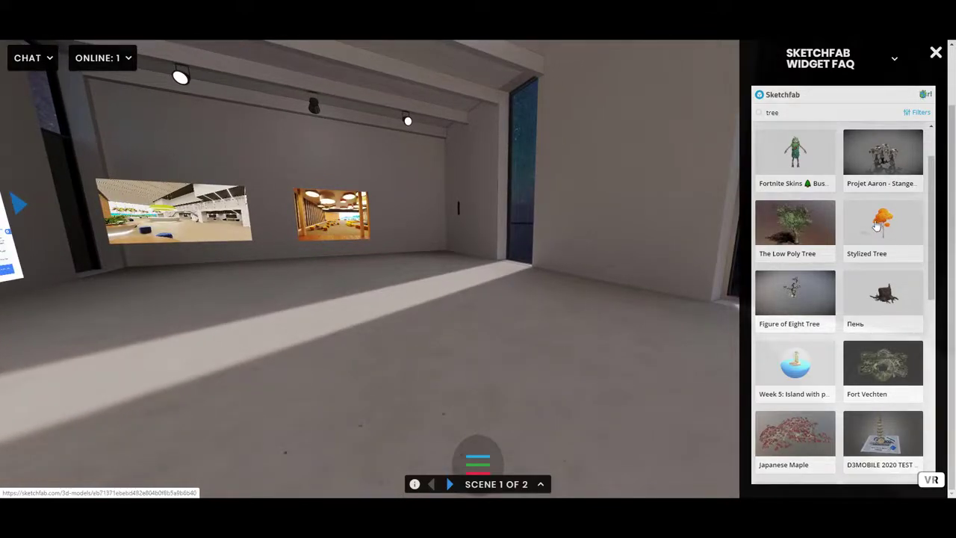
pyautogui.click(877, 226)
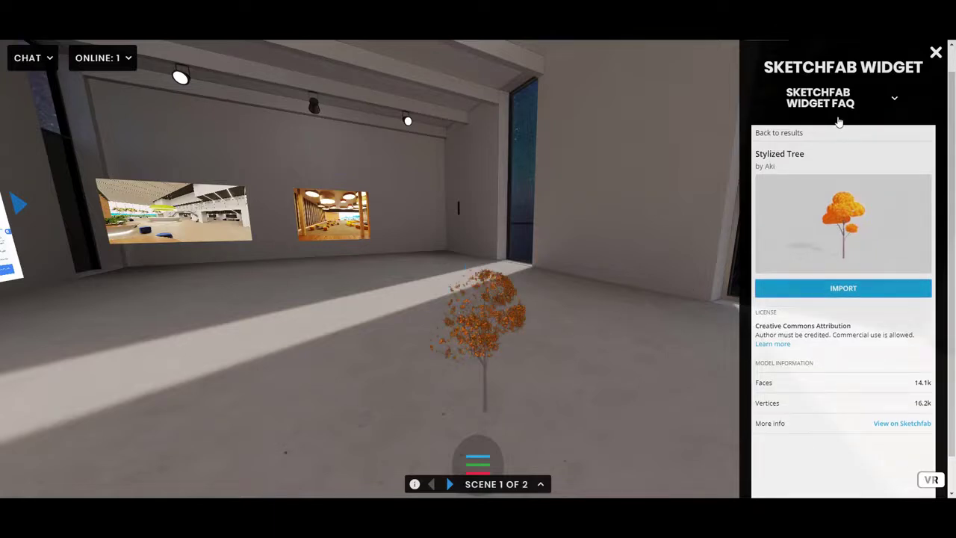
# Scale the imported Stylized Tree up to nearly double its size and rotate it about its vertical axis
pyautogui.click(491, 334)
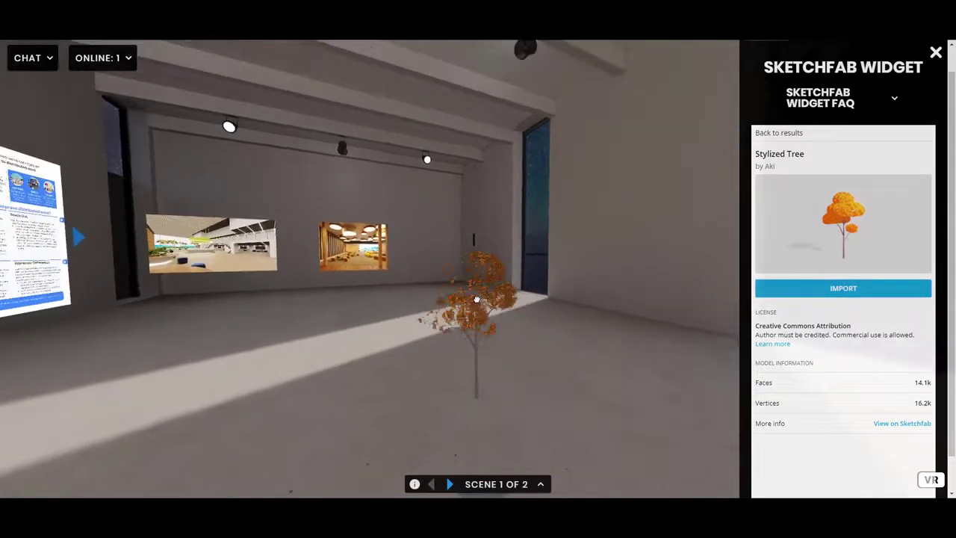
pyautogui.scroll(1, 910, 196)
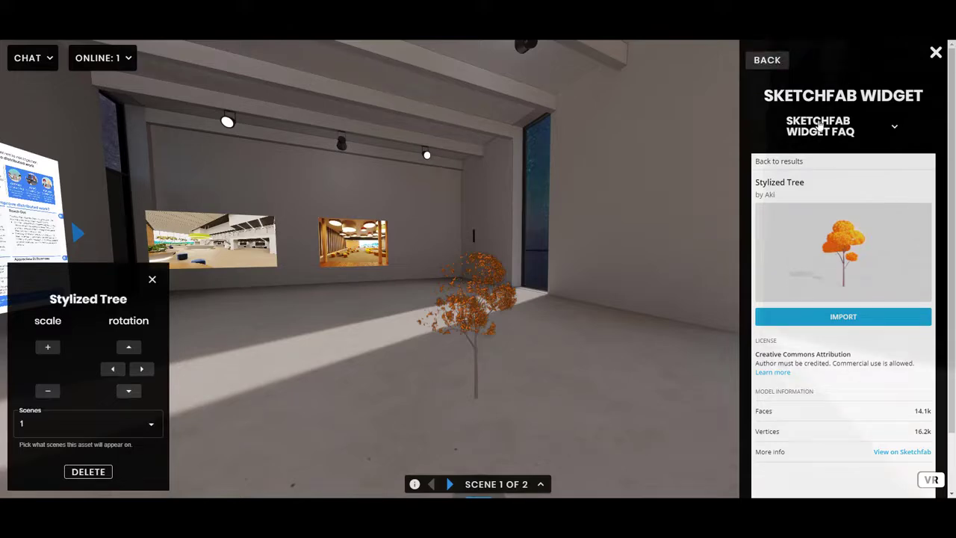
pyautogui.moveTo(460, 326)
pyautogui.mouseDown()
pyautogui.moveTo(458, 302)
pyautogui.moveTo(431, 300)
pyautogui.moveTo(427, 310)
pyautogui.moveTo(454, 340)
pyautogui.mouseUp()
pyautogui.press('s')
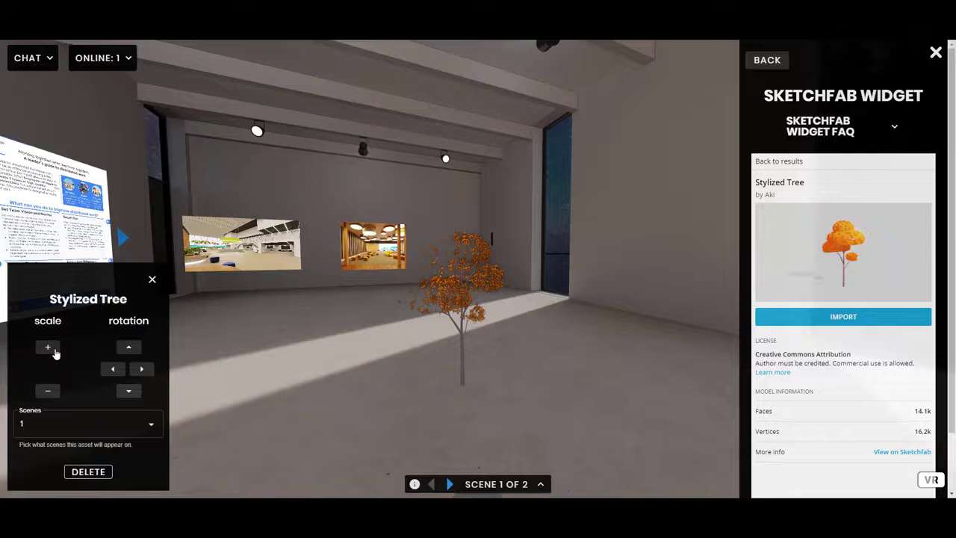
pyautogui.moveTo(448, 304); pyautogui.dragTo(467, 299)
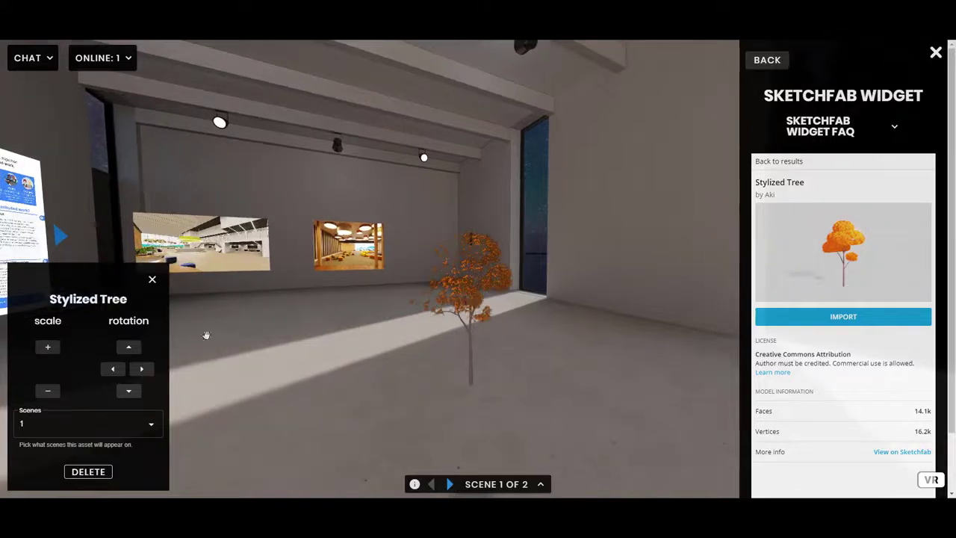
pyautogui.click(48, 350)
pyautogui.click(47, 349)
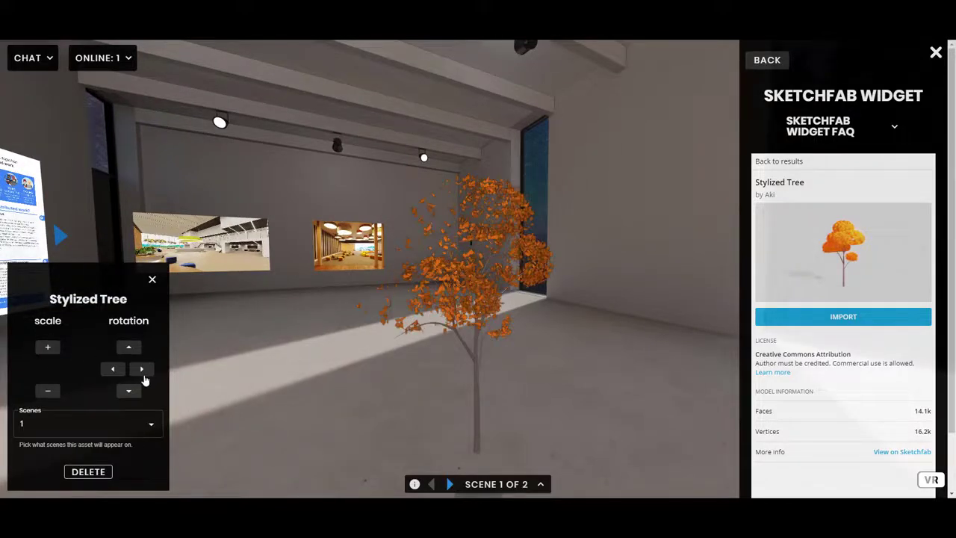
pyautogui.click(113, 369)
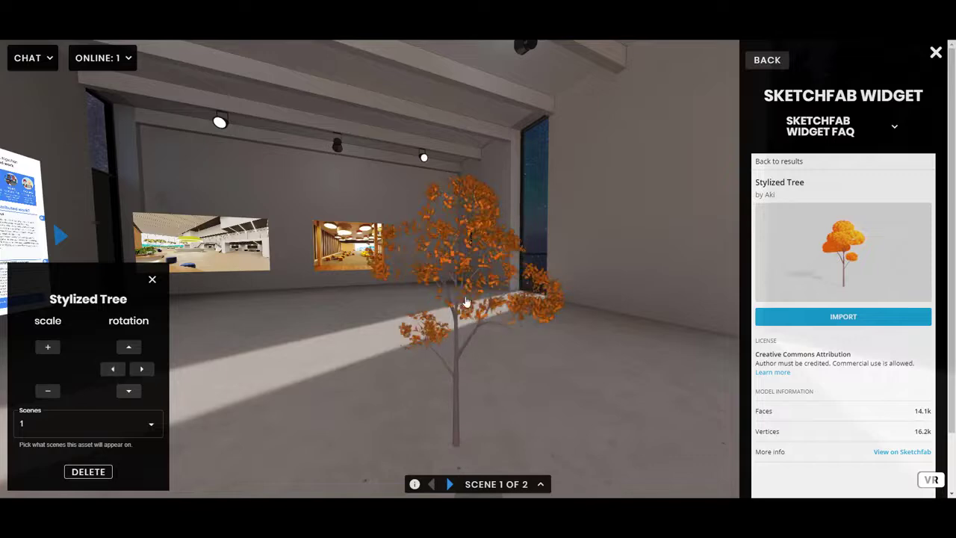
# Move the Stylized Tree farther into the room, toward the narrow window in the corner
pyautogui.moveTo(465, 301); pyautogui.dragTo(499, 288)
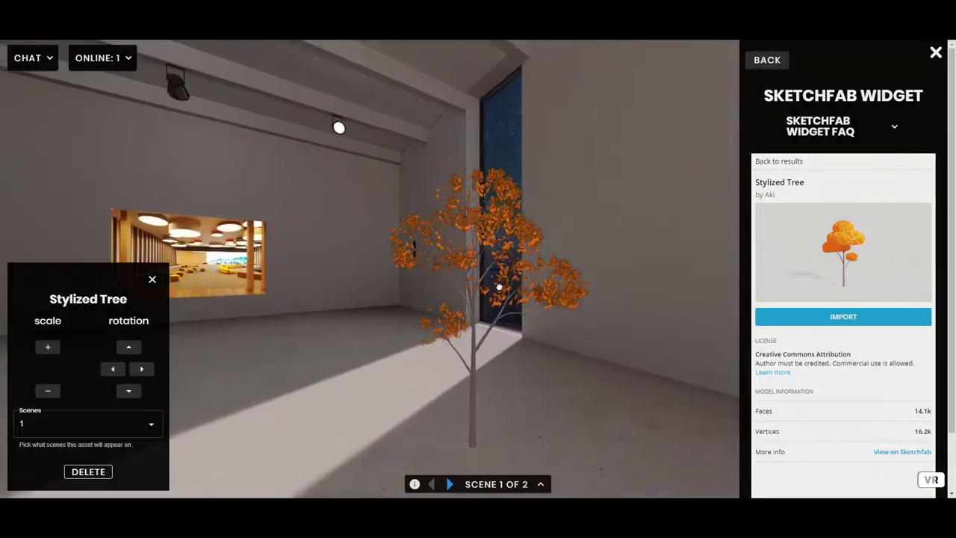
pyautogui.press('s')
pyautogui.scroll(-2, 481, 247)
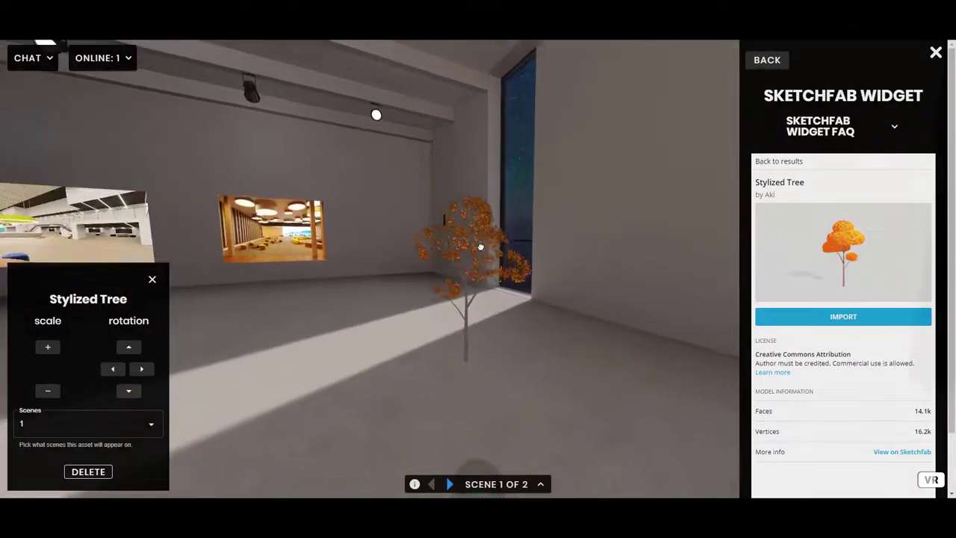
pyautogui.moveTo(559, 367); pyautogui.dragTo(525, 378)
pyautogui.press('s')
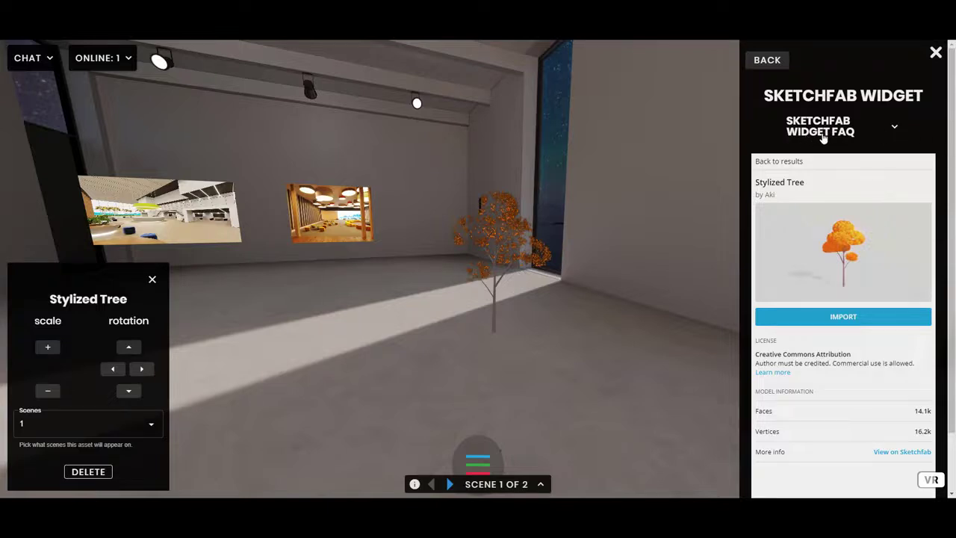
# Return to the tree search results and try to import the model St. Cummin's Holy Well - Oughterard Co. Galway
pyautogui.click(796, 162)
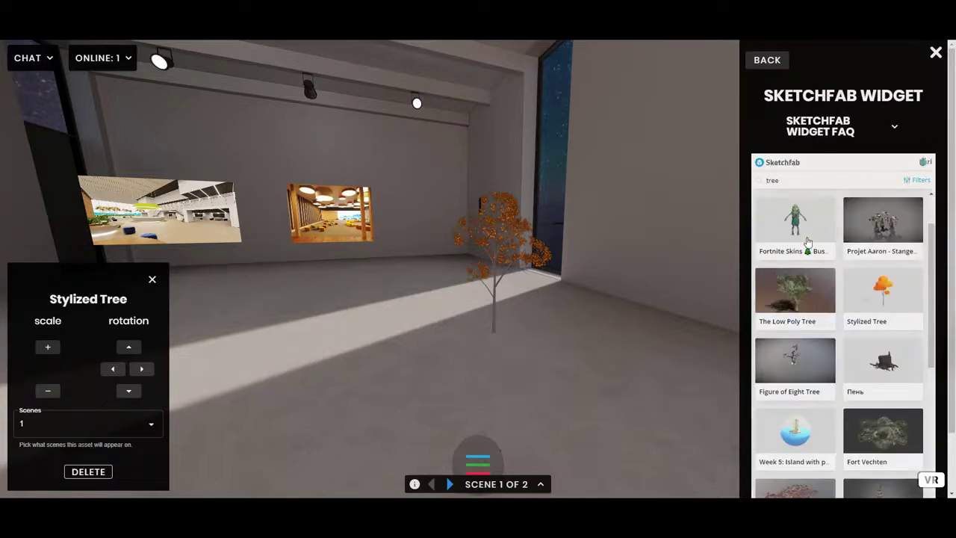
pyautogui.scroll(-4, 813, 330)
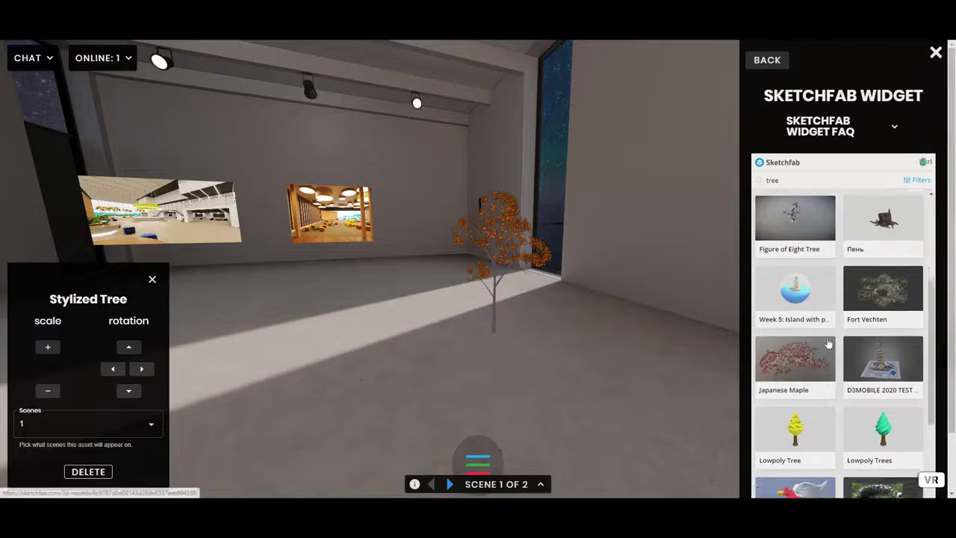
pyautogui.scroll(-1, 880, 342)
pyautogui.click(887, 314)
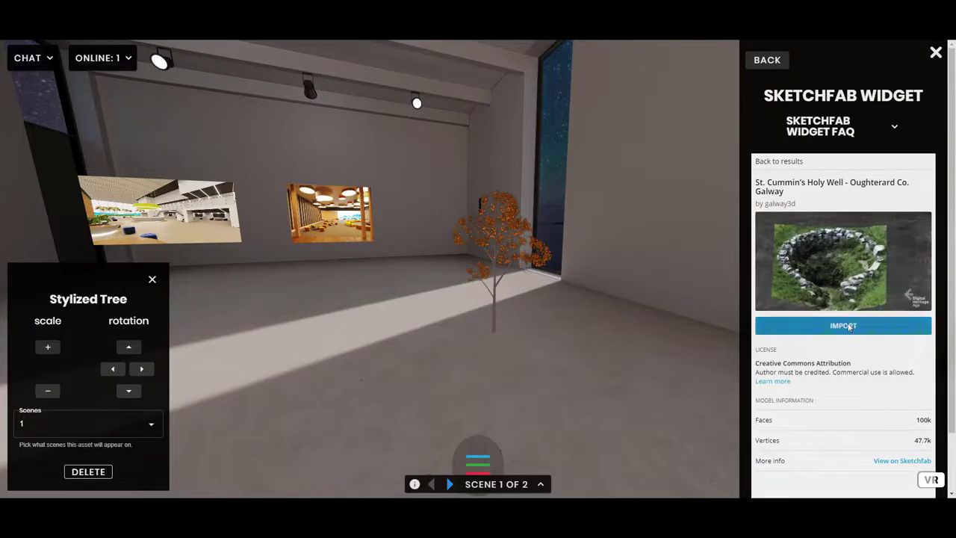
pyautogui.click(845, 326)
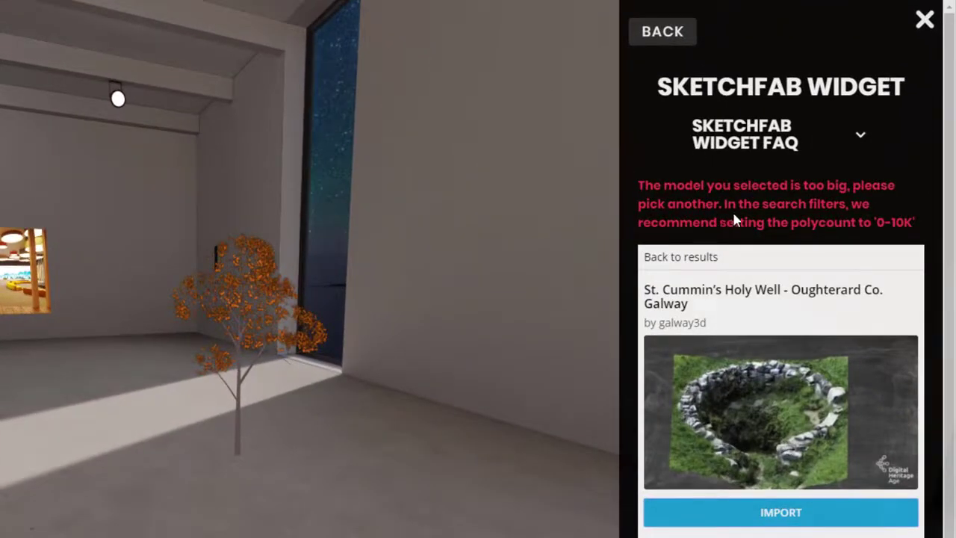
# Go back to the search results and filter the tree models by a polycount of 0 to 10k
pyautogui.click(695, 256)
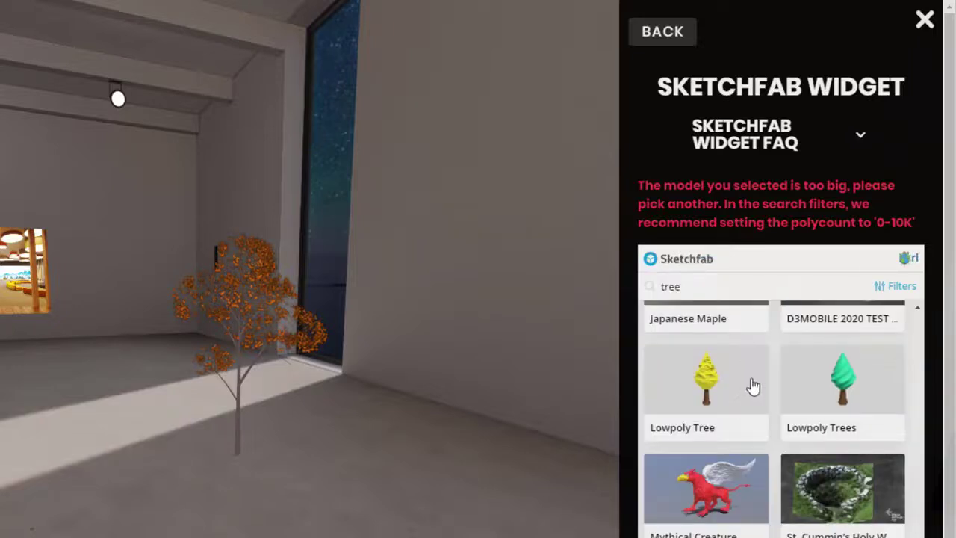
pyautogui.click(716, 294)
pyautogui.scroll(-2, 773, 440)
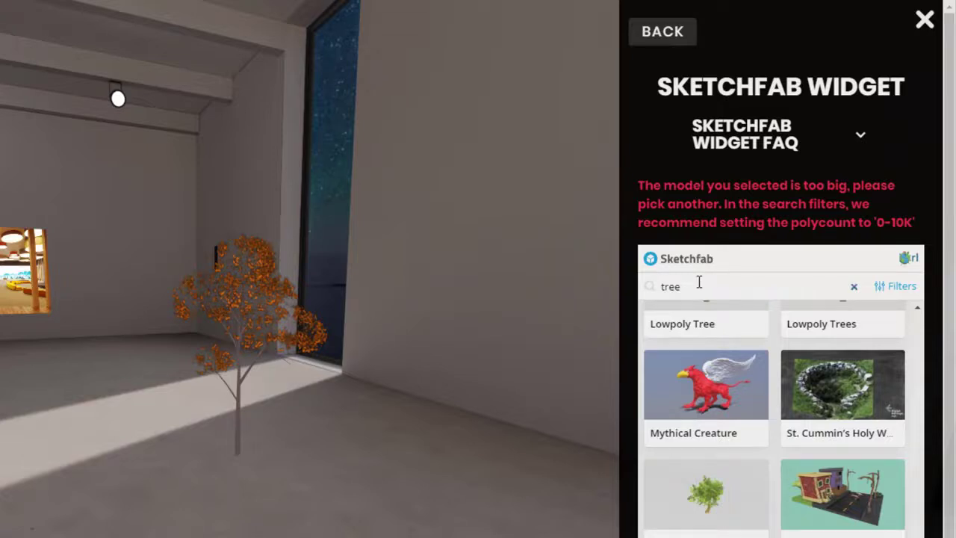
pyautogui.click(899, 291)
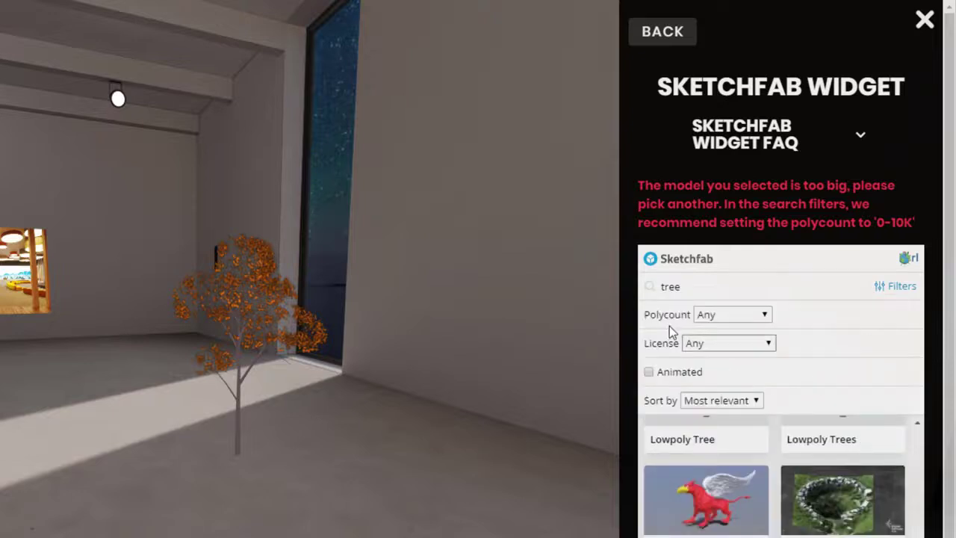
pyautogui.click(705, 316)
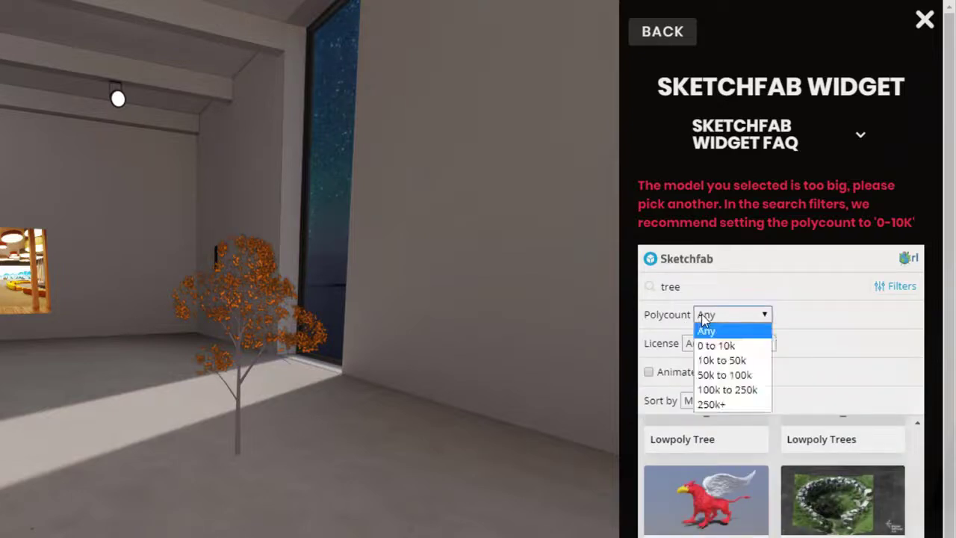
pyautogui.click(721, 346)
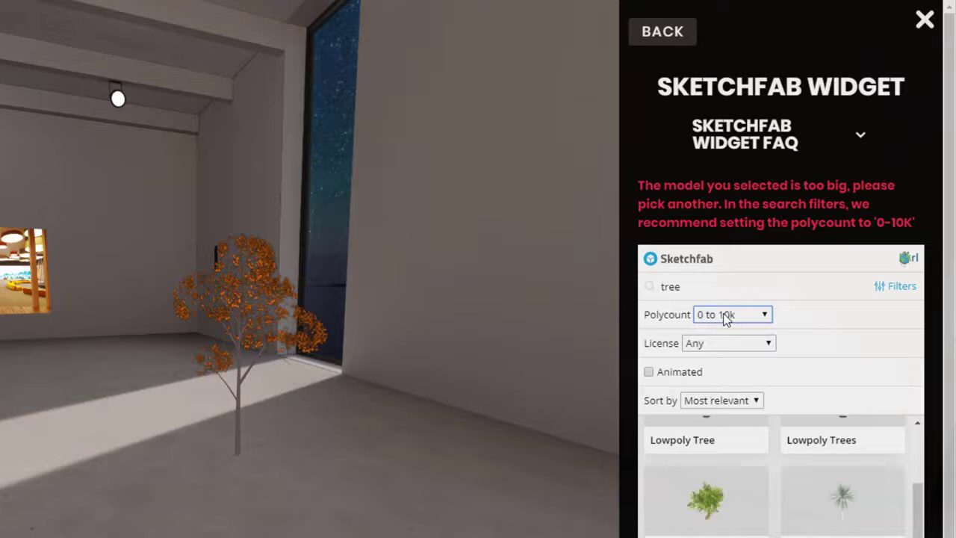
pyautogui.click(725, 315)
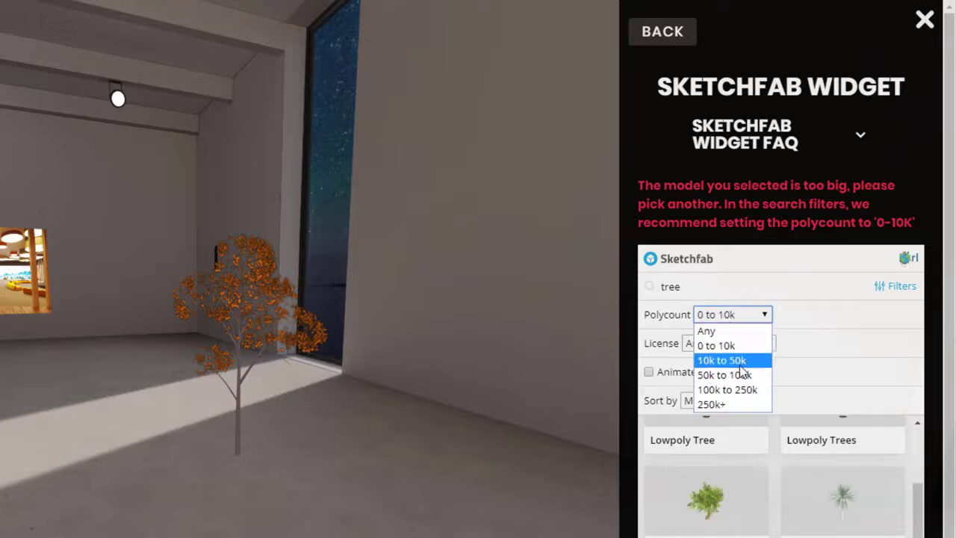
pyautogui.click(735, 347)
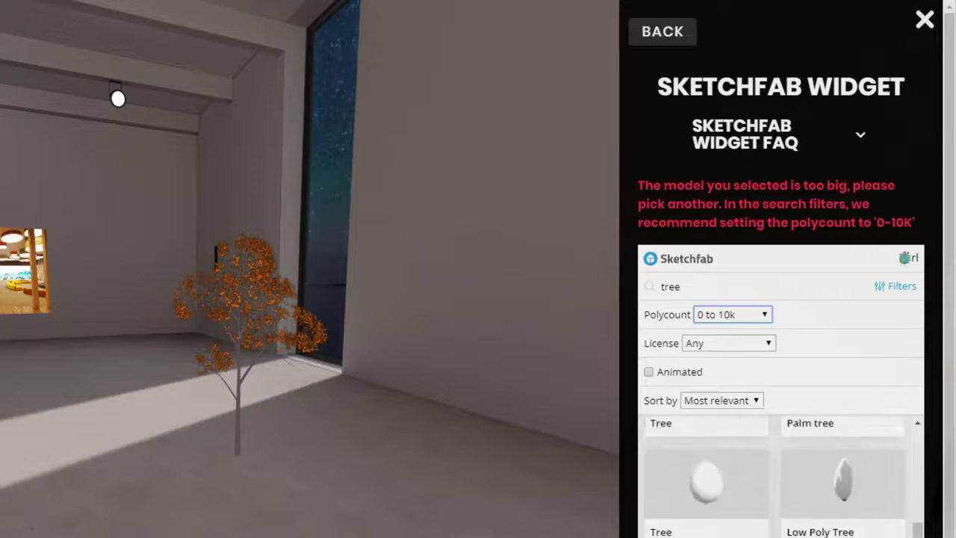
pyautogui.moveTo(173, 515); pyautogui.dragTo(137, 510)
pyautogui.press('s')
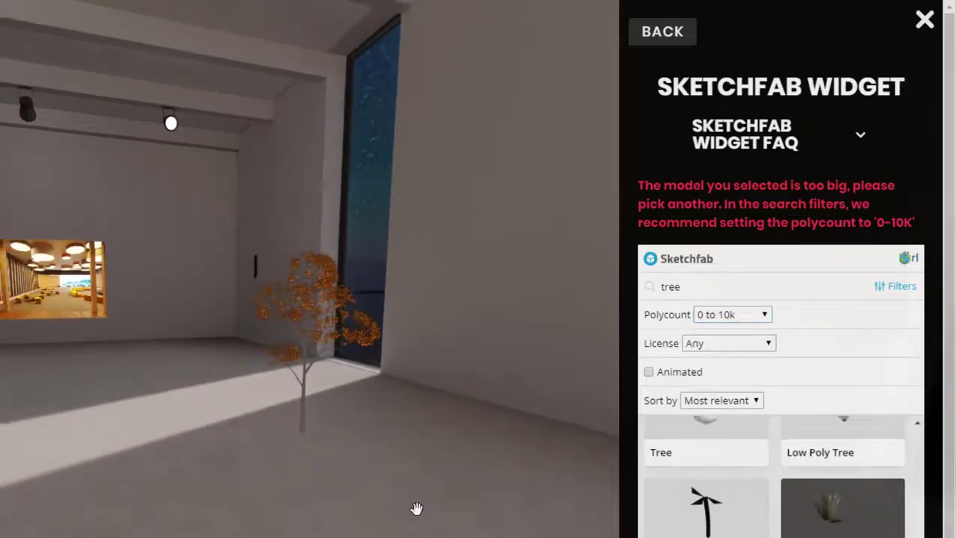
pyautogui.press('a')
pyautogui.press('s')
pyautogui.press('d')
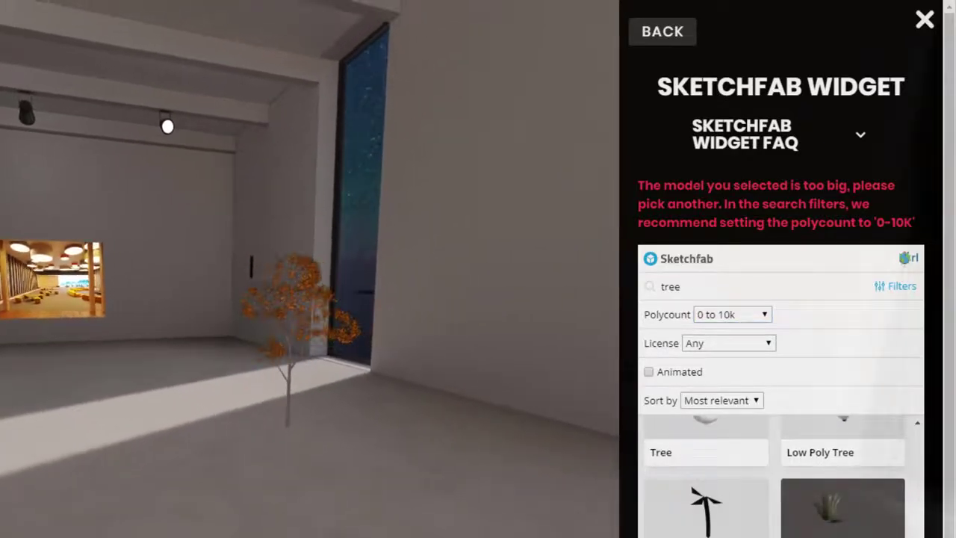
pyautogui.press('s')
pyautogui.press('d')
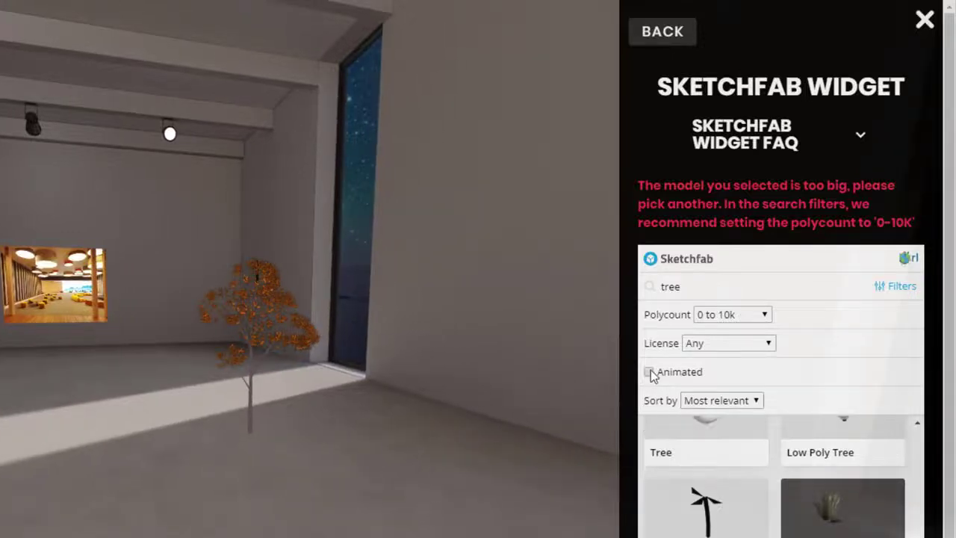
pyautogui.press('d')
pyautogui.press('w')
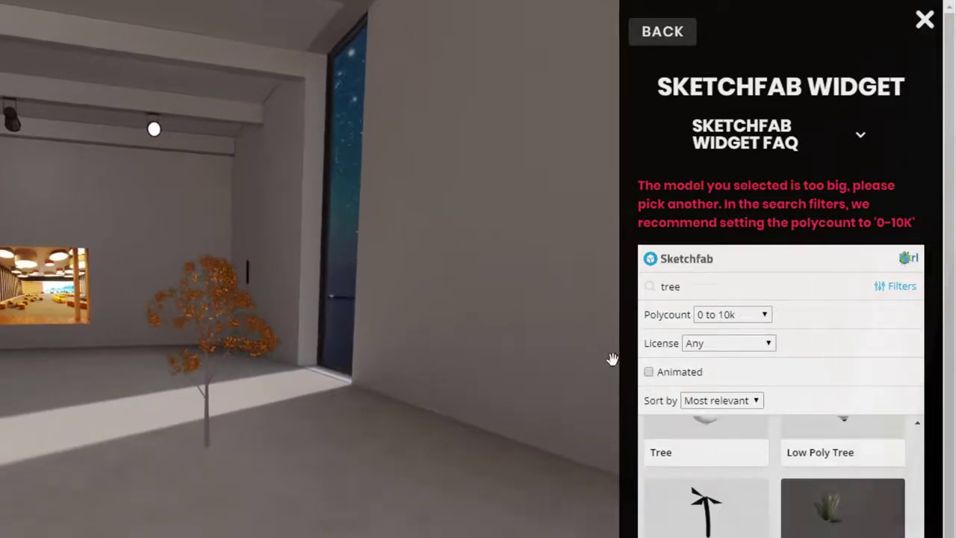
# Limit the tree search to animated models and browse the filtered results
pyautogui.click(648, 372)
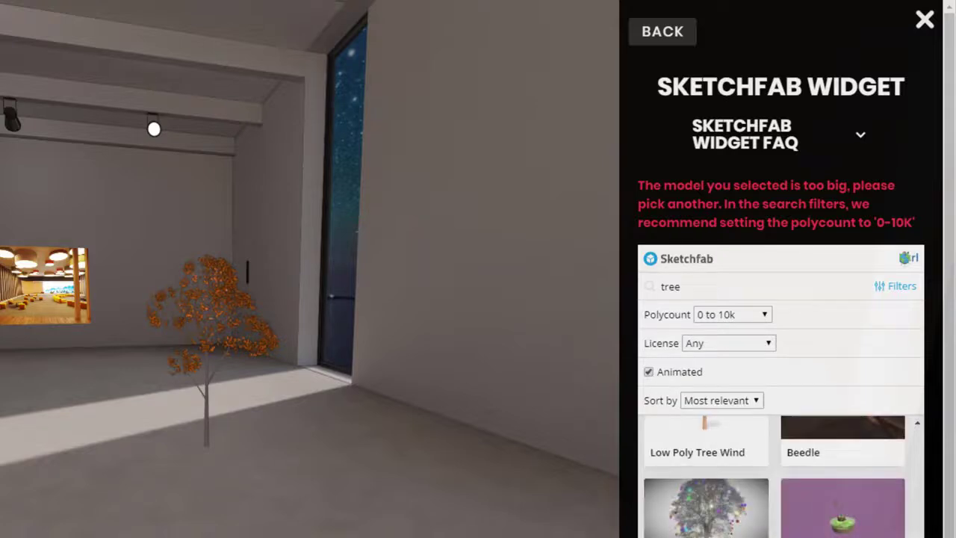
pyautogui.scroll(2, 775, 478)
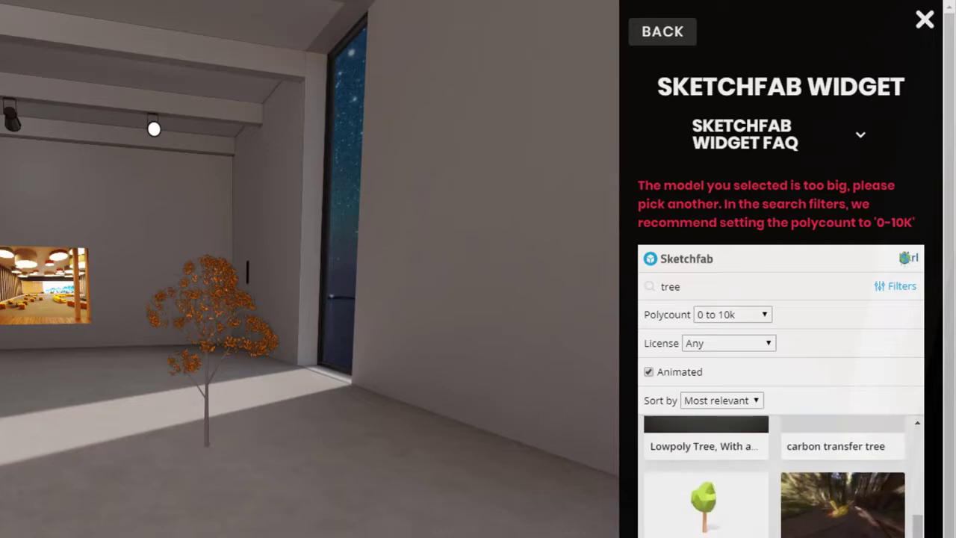
pyautogui.scroll(1, 775, 478)
pyautogui.scroll(1, 852, 504)
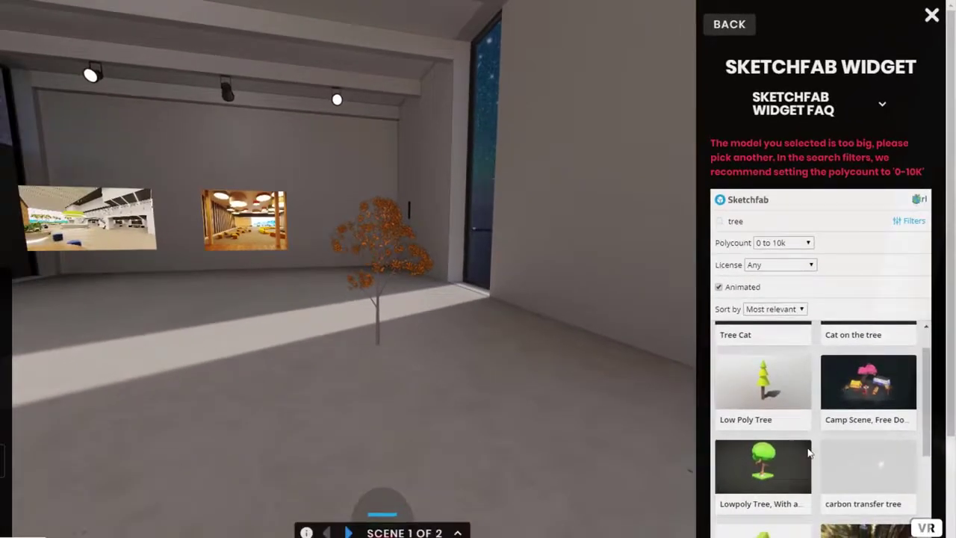
pyautogui.scroll(1, 804, 420)
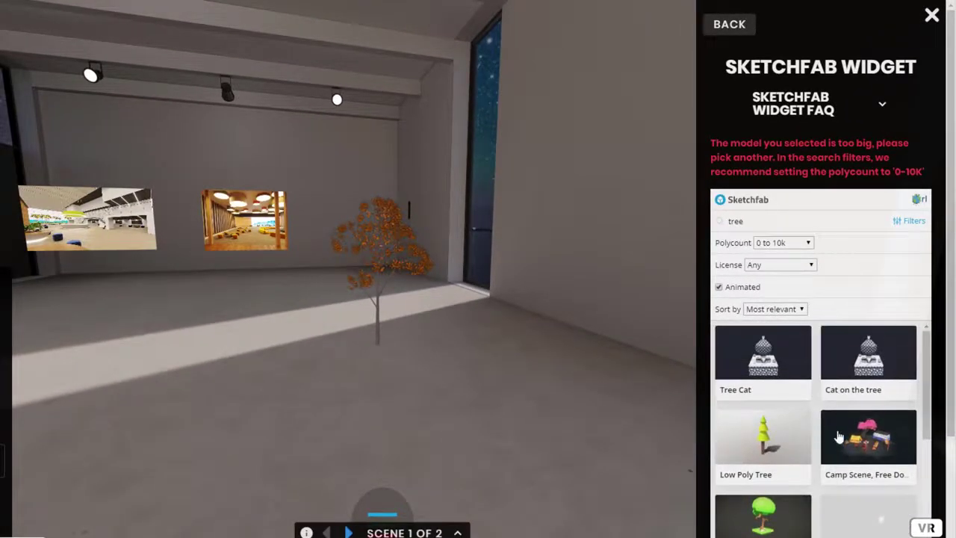
# Import the animated model Low Poly Tree Wind into the room and open its settings
pyautogui.scroll(-3, 838, 437)
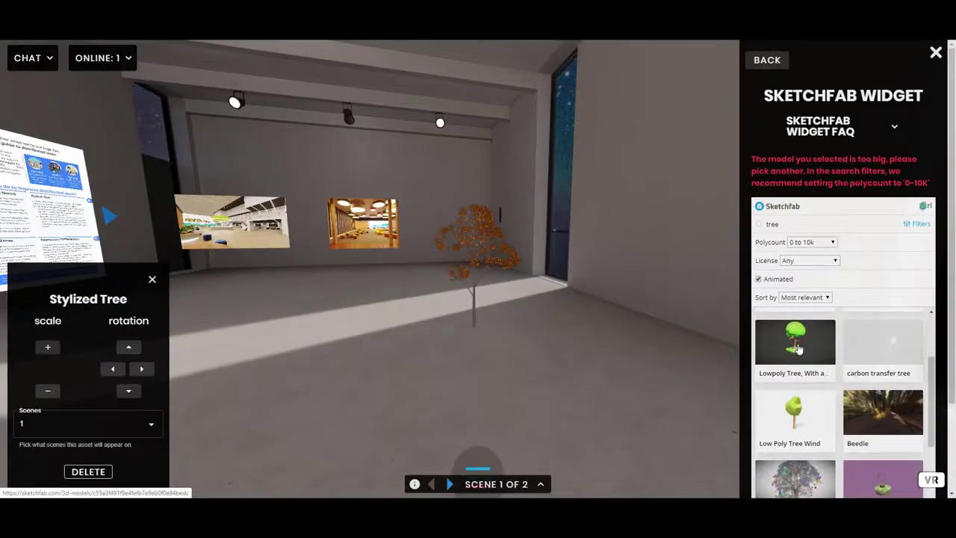
pyautogui.click(796, 418)
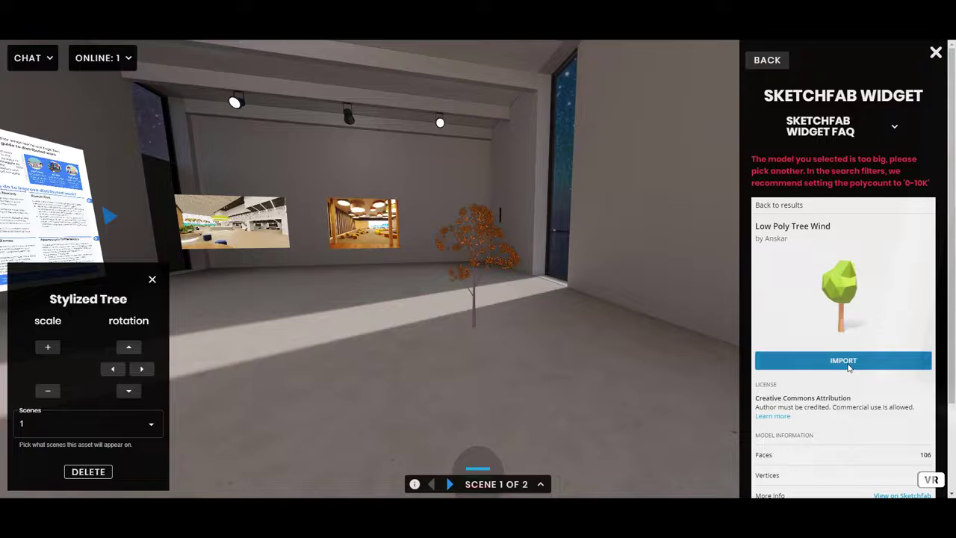
pyautogui.click(848, 363)
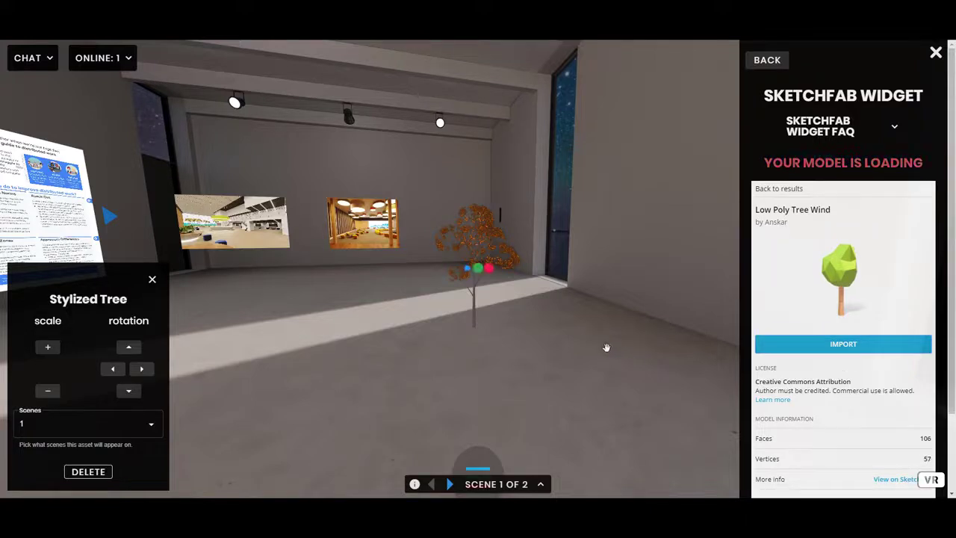
pyautogui.moveTo(575, 345); pyautogui.dragTo(472, 380)
pyautogui.click(463, 365)
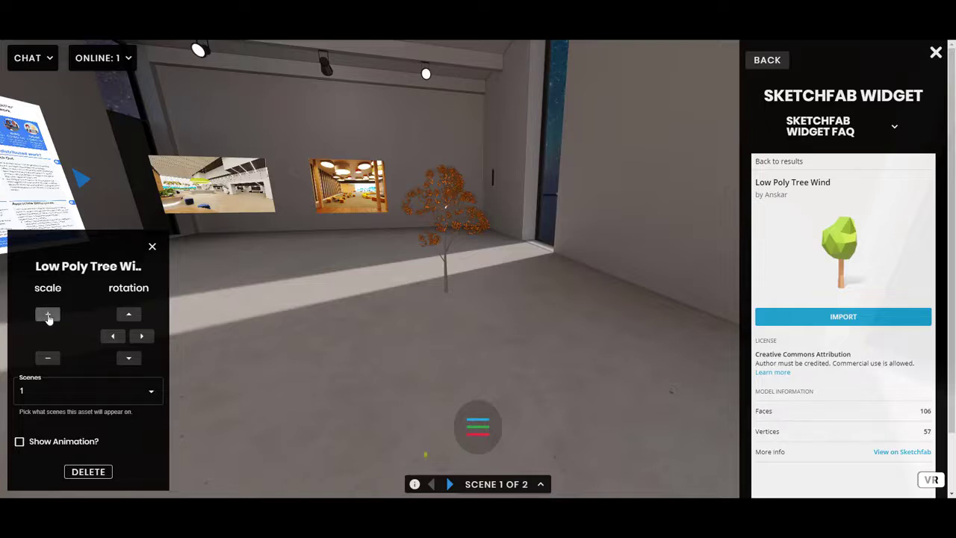
# Scale the tiny Low Poly Tree Wind up in several increments while moving it along the floor away from the photosphere
pyautogui.moveTo(440, 358); pyautogui.dragTo(187, 340)
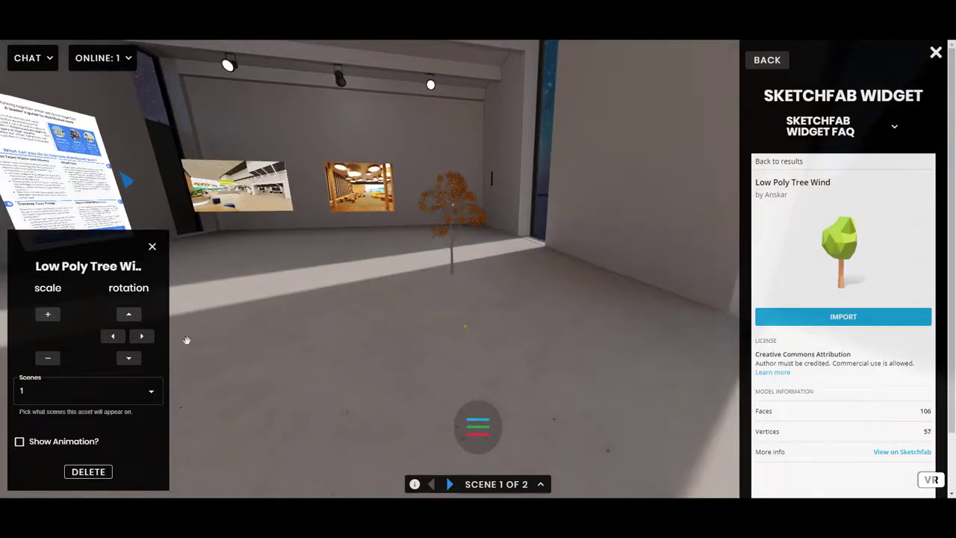
pyautogui.click(48, 314)
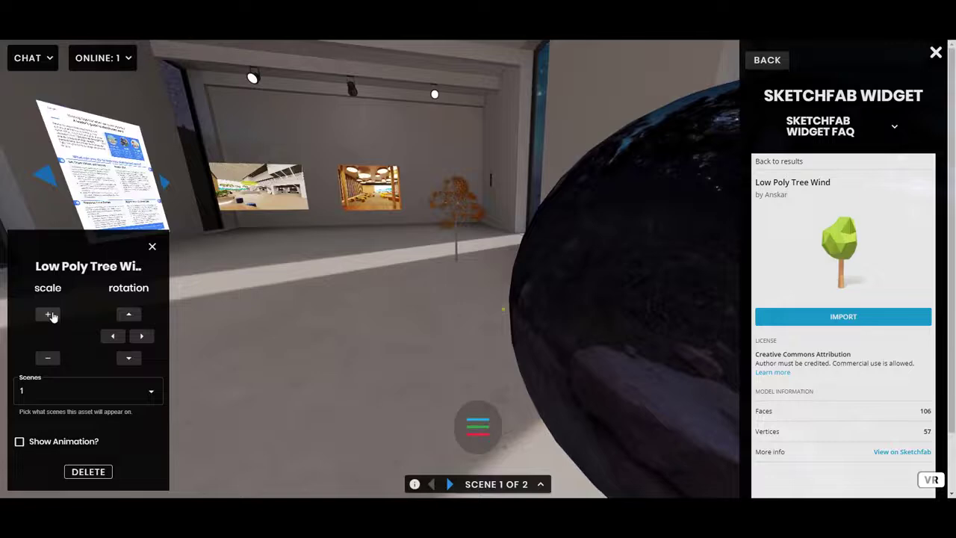
pyautogui.click(50, 316)
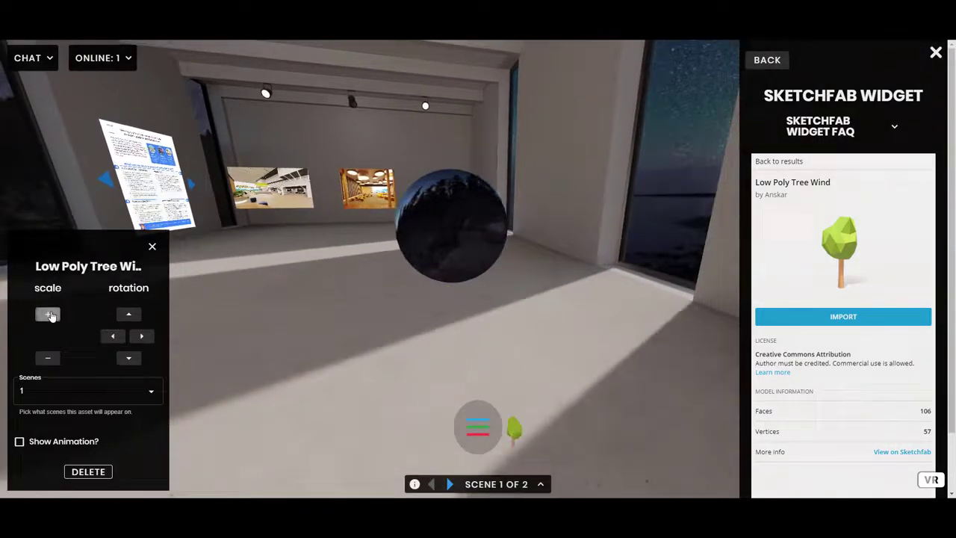
pyautogui.click(51, 316)
pyautogui.moveTo(421, 335); pyautogui.dragTo(555, 352)
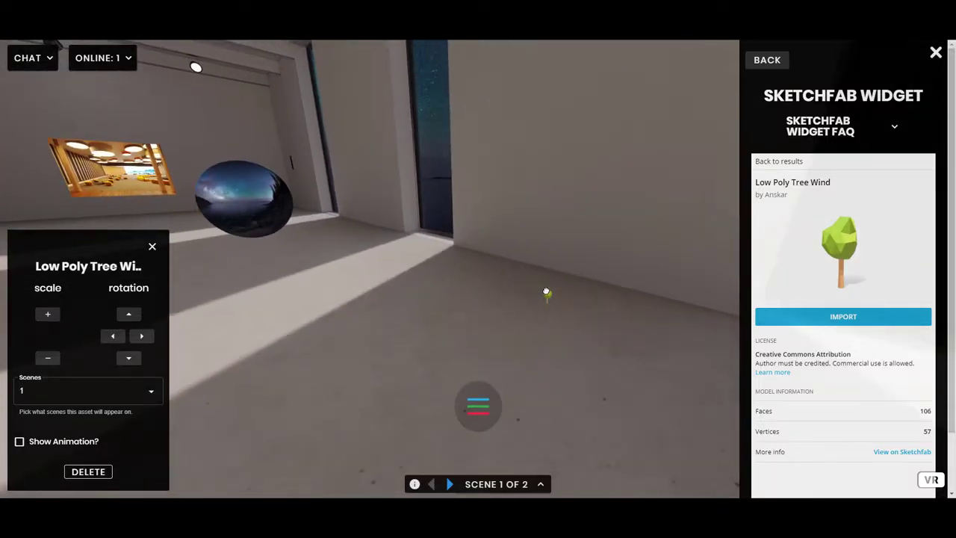
pyautogui.click(51, 320)
pyautogui.click(51, 321)
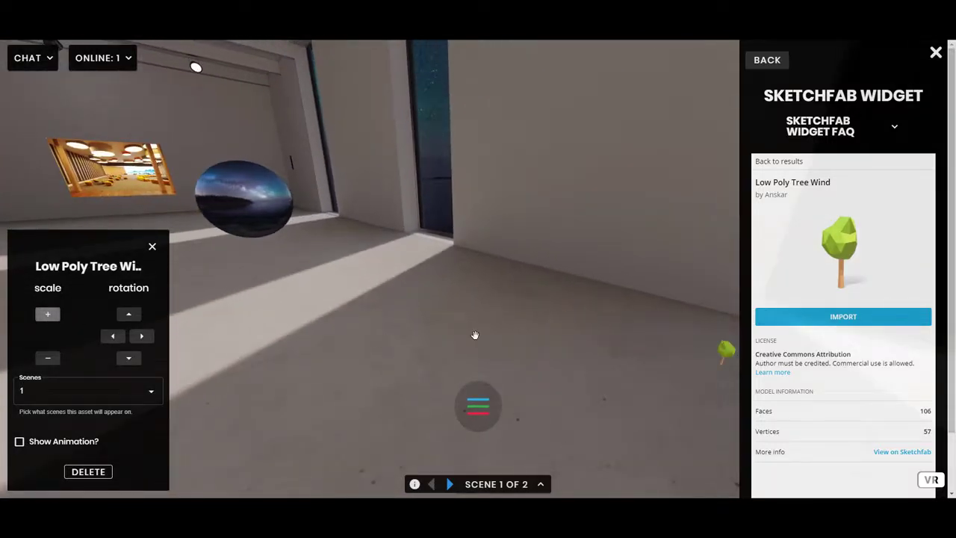
# Enlarge the Low Poly Tree Wind further and place it by the long concrete bench near the windows
pyautogui.moveTo(474, 335); pyautogui.dragTo(591, 344)
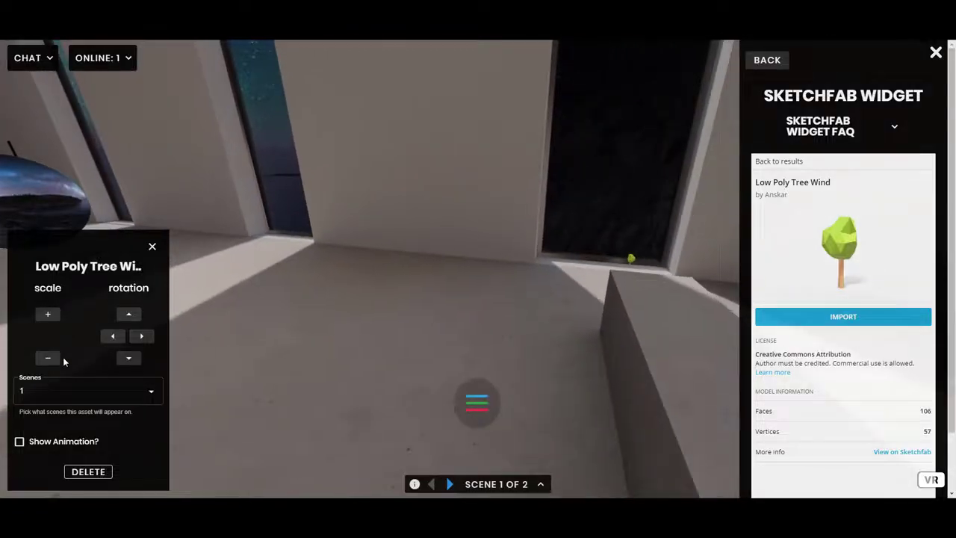
pyautogui.click(50, 315)
pyautogui.moveTo(436, 318); pyautogui.dragTo(459, 244)
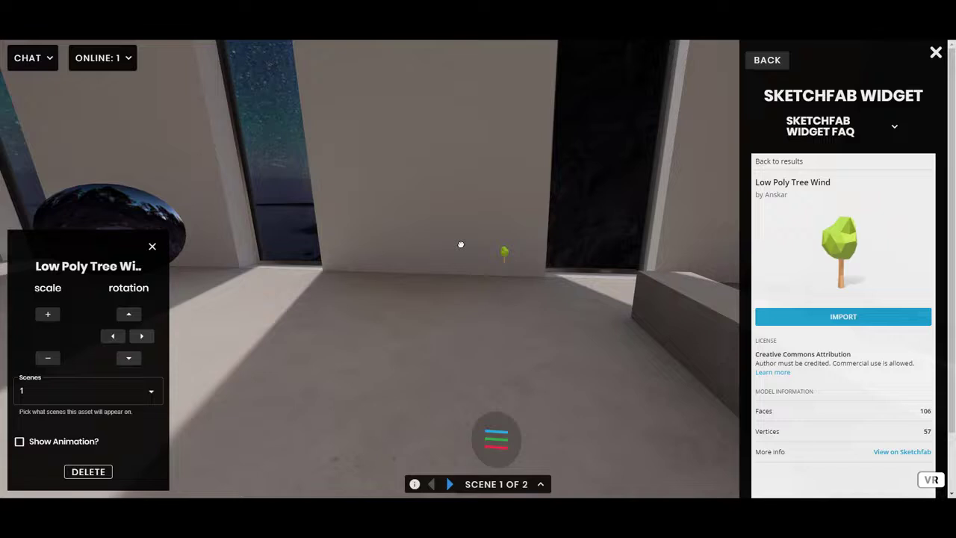
pyautogui.click(45, 314)
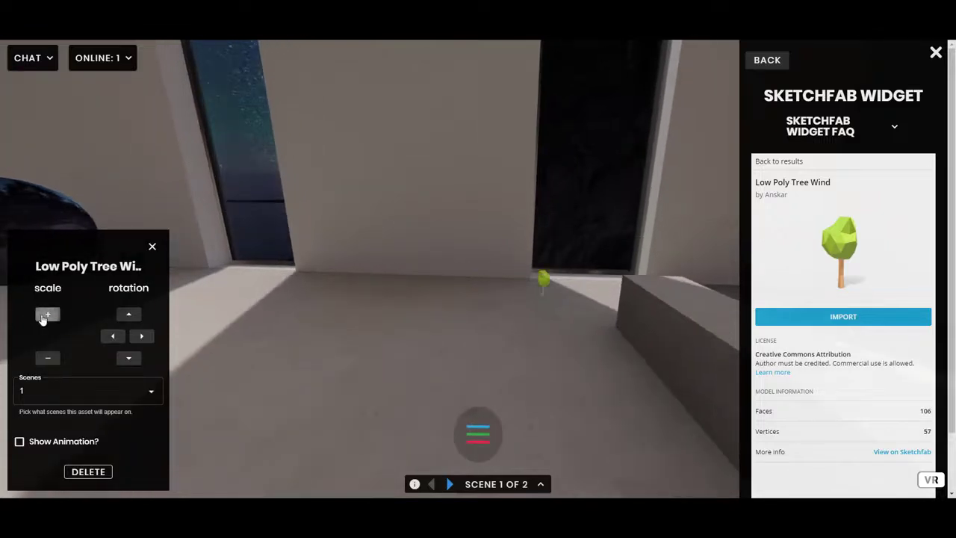
pyautogui.moveTo(478, 358); pyautogui.dragTo(378, 349)
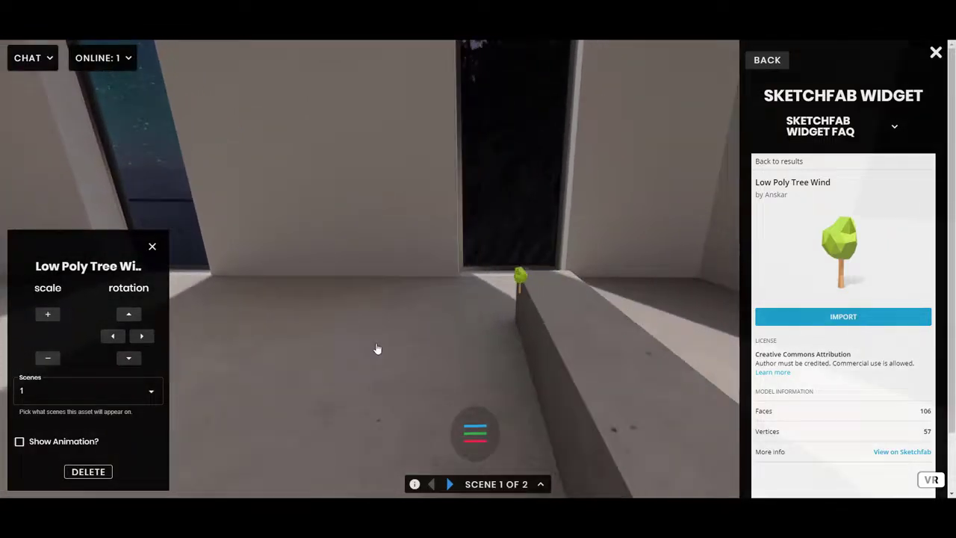
pyautogui.click(48, 316)
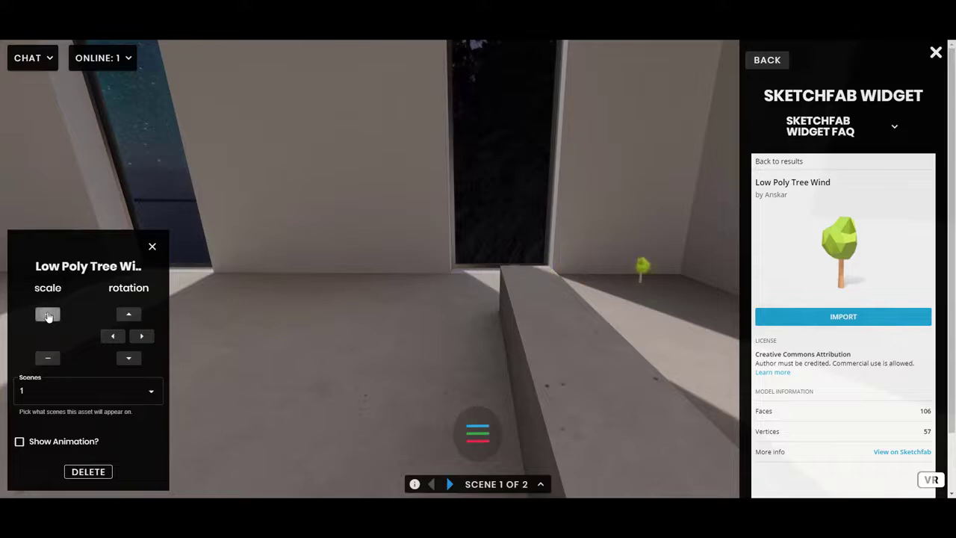
pyautogui.moveTo(566, 327); pyautogui.dragTo(459, 359)
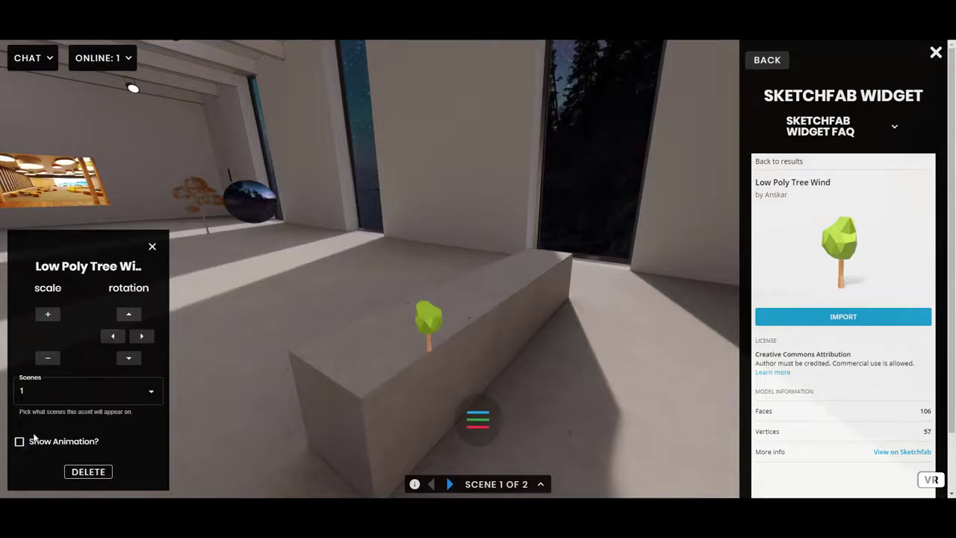
pyautogui.moveTo(422, 324); pyautogui.dragTo(407, 266)
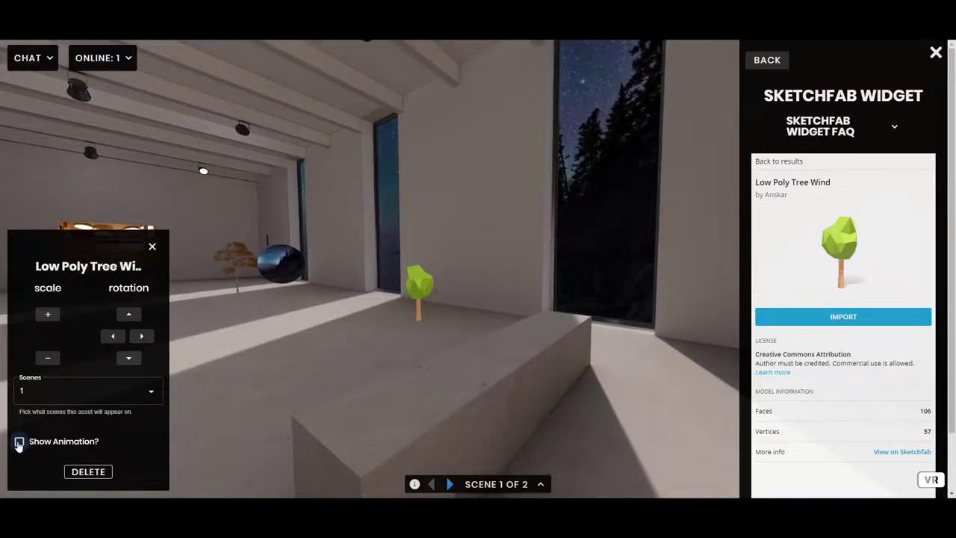
# Turn on animation for the Low Poly Tree Wind and choose the Armature|Wind animation
pyautogui.click(18, 442)
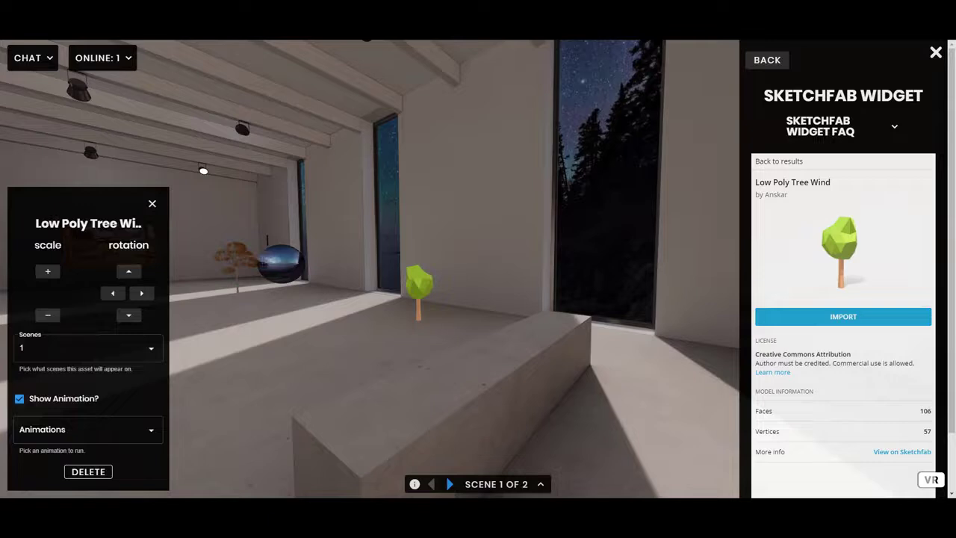
pyautogui.press('w')
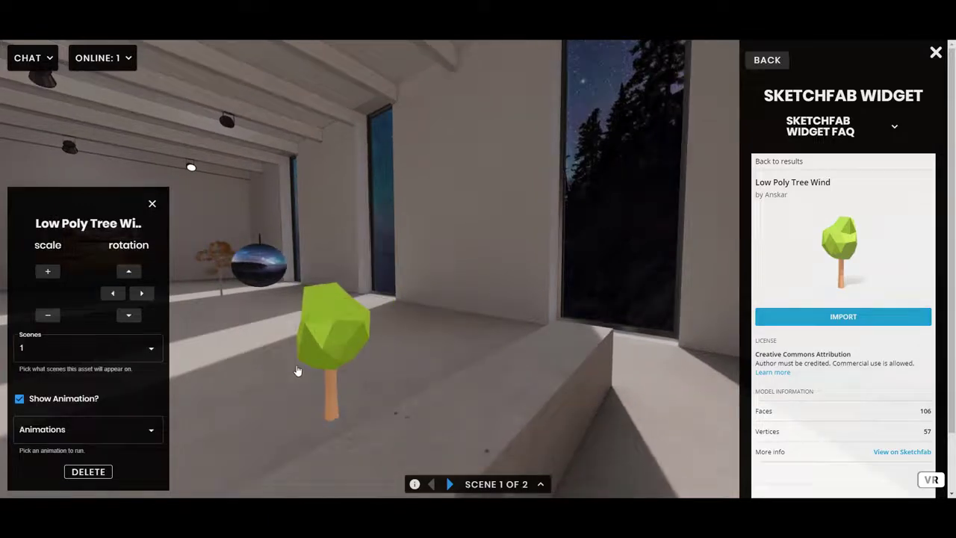
pyautogui.press('a')
pyautogui.press('d')
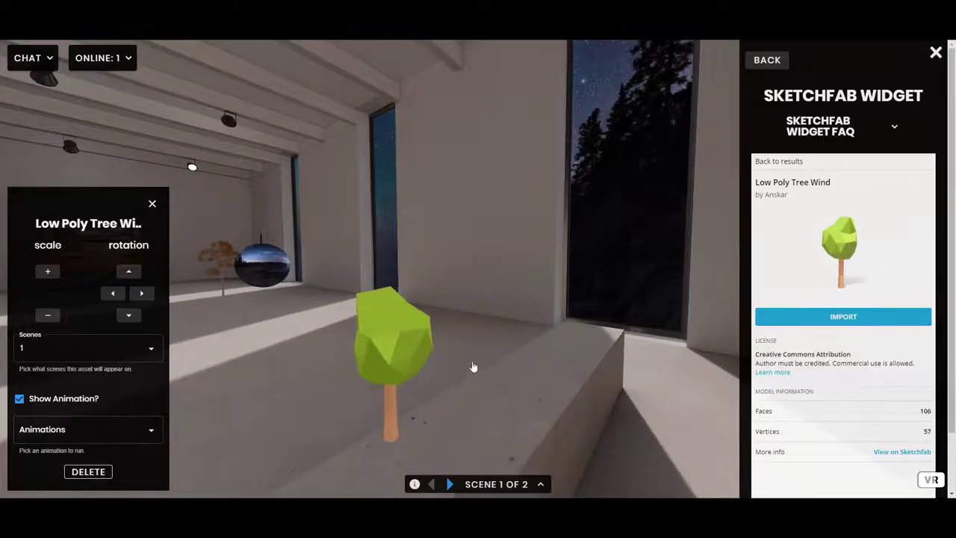
pyautogui.click(112, 436)
pyautogui.click(75, 450)
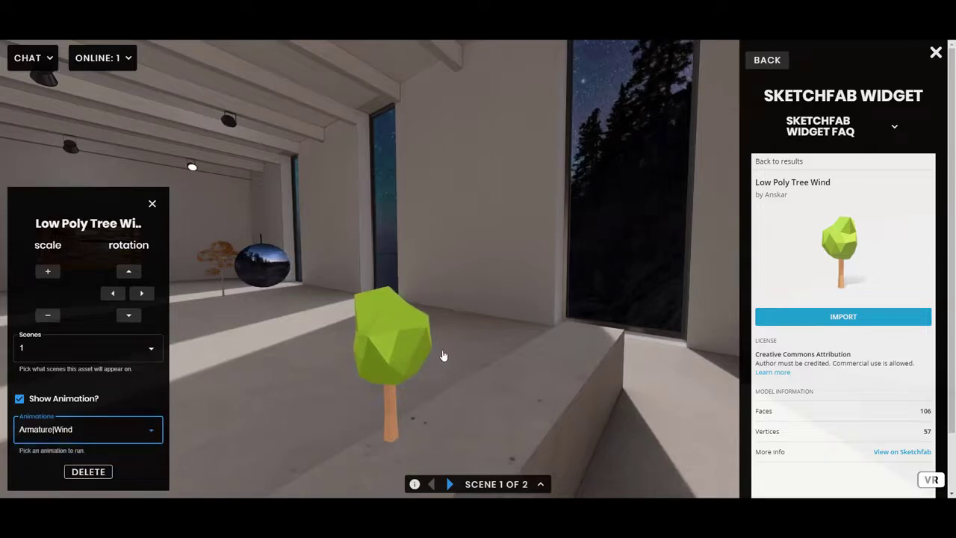
# View the tree's wind animation from several distances and angles, closing its settings along the way
pyautogui.moveTo(476, 362); pyautogui.dragTo(461, 366)
pyautogui.press('d')
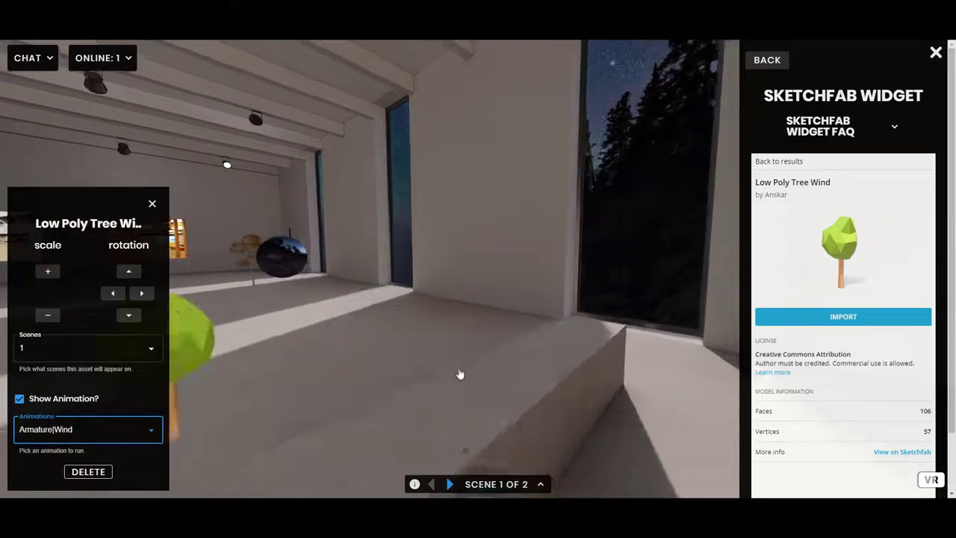
pyautogui.press('a')
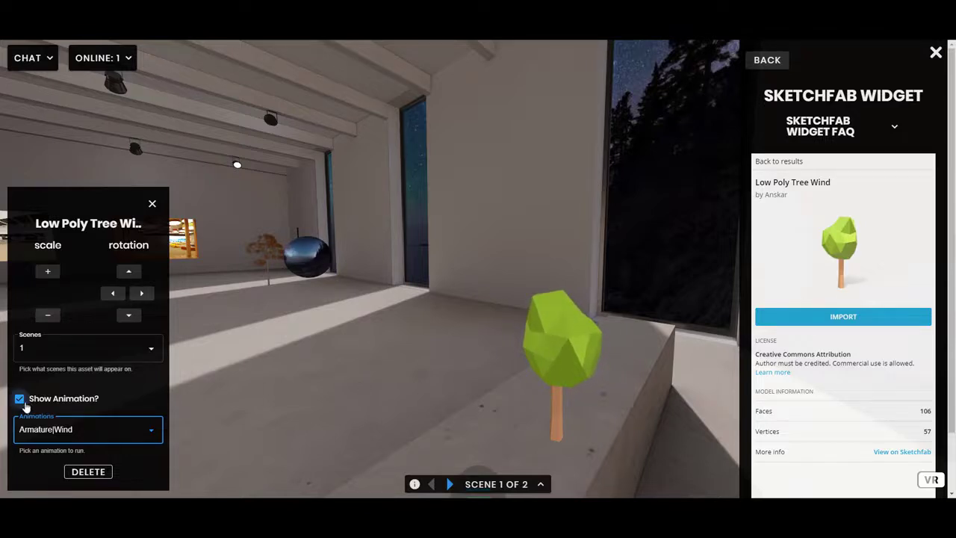
pyautogui.press('d')
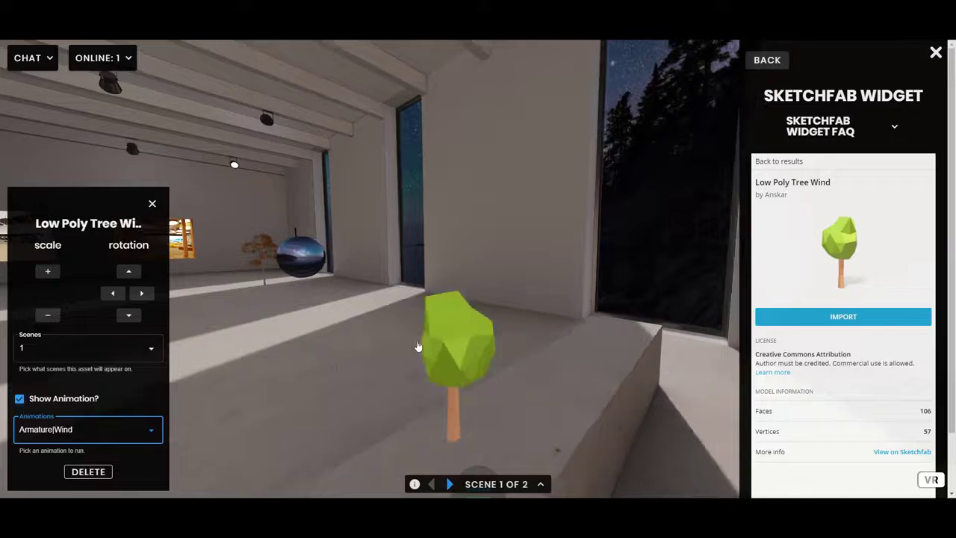
pyautogui.press('s')
pyautogui.press('a')
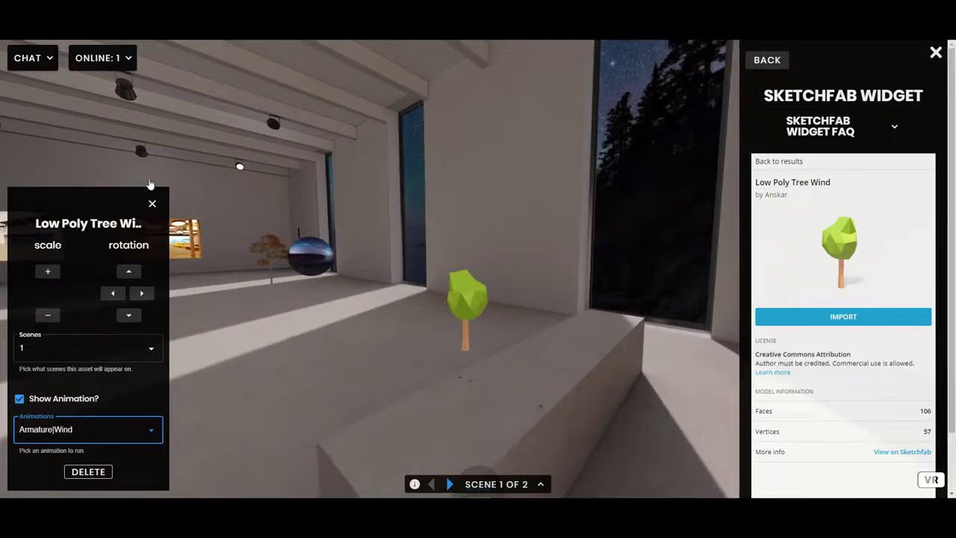
pyautogui.click(153, 205)
pyautogui.press('w')
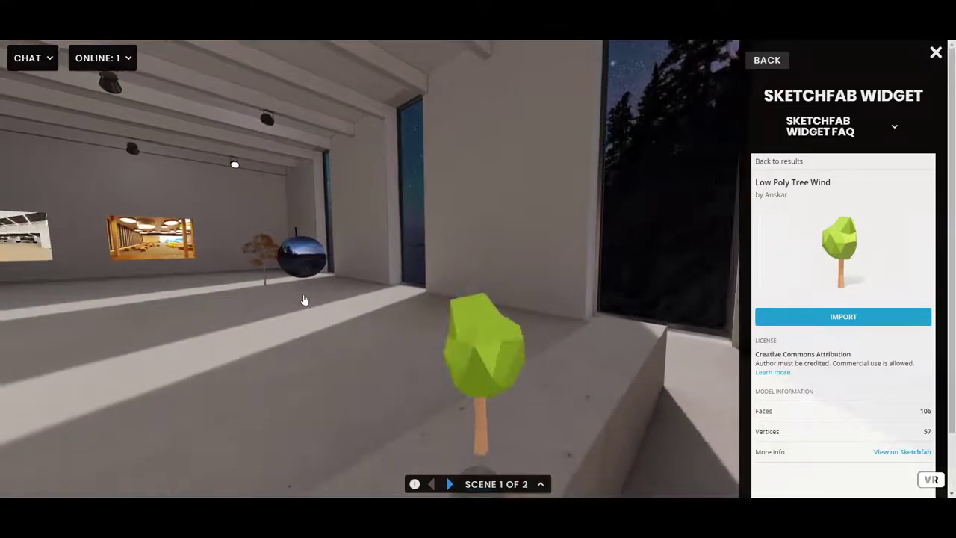
pyautogui.press('s')
pyautogui.press('a')
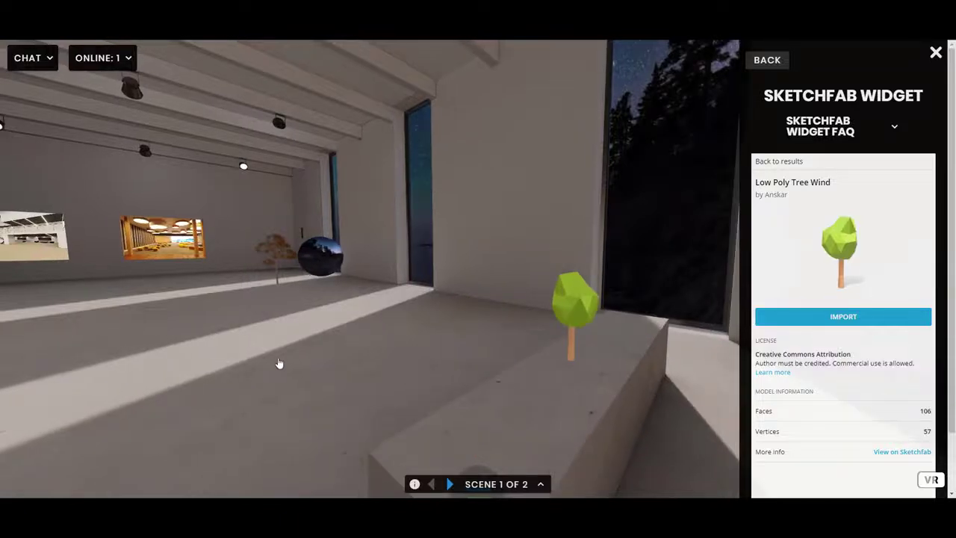
# Leave the Sketchfab library for the main inventory and reopen the settings of the animated tree at the bench
pyautogui.click(787, 162)
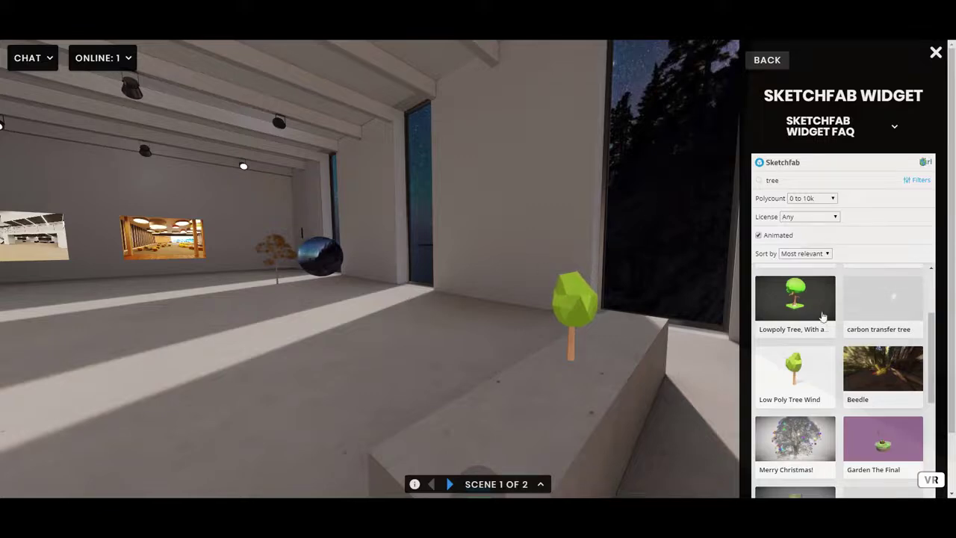
pyautogui.click(766, 61)
pyautogui.moveTo(293, 394); pyautogui.dragTo(321, 395)
pyautogui.press('w')
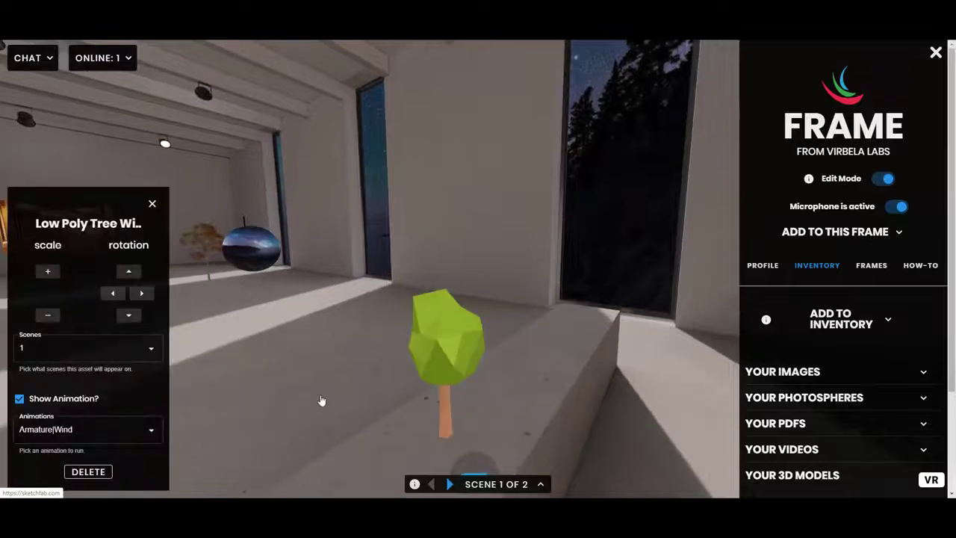
pyautogui.press('s')
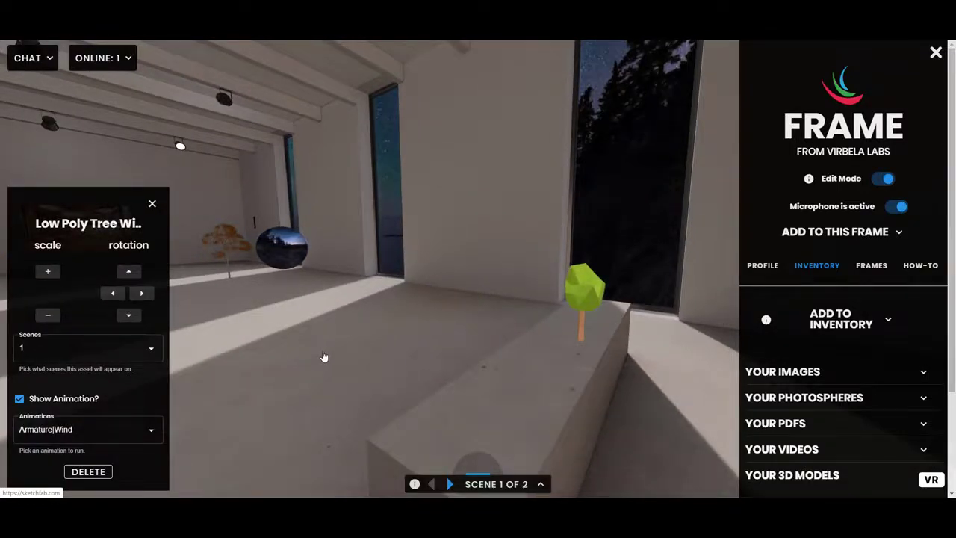
pyautogui.moveTo(323, 357); pyautogui.dragTo(314, 351)
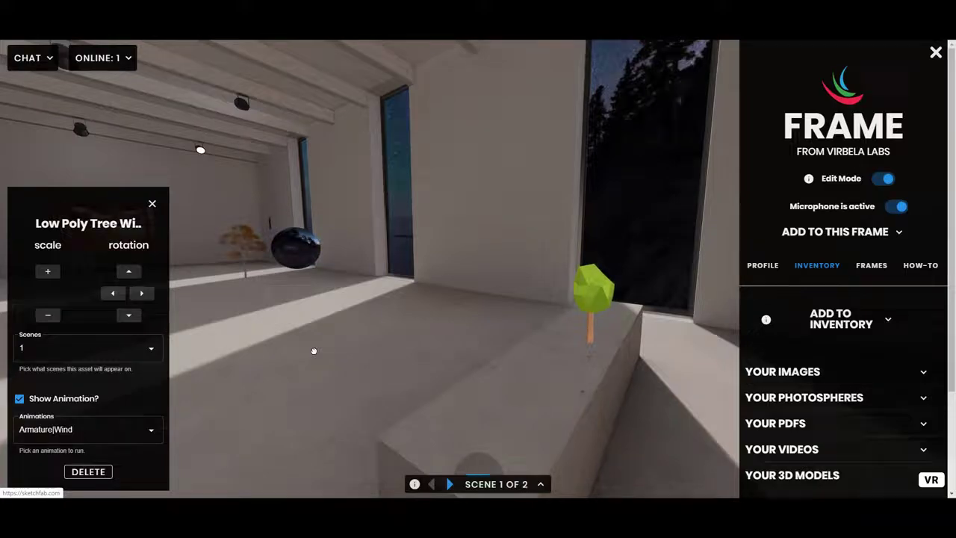